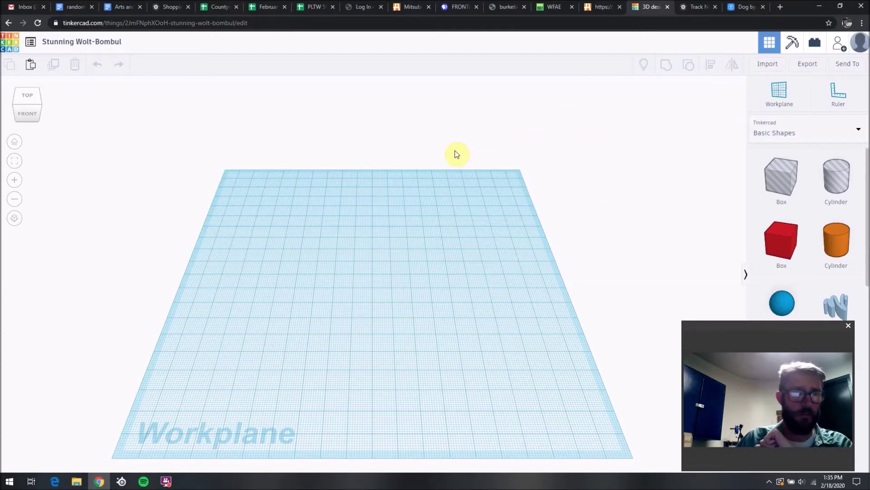
# Step: Switch to the Thingiverse page of the Dog model and examine its details, Thing Files and download option
pyautogui.click(745, 9)
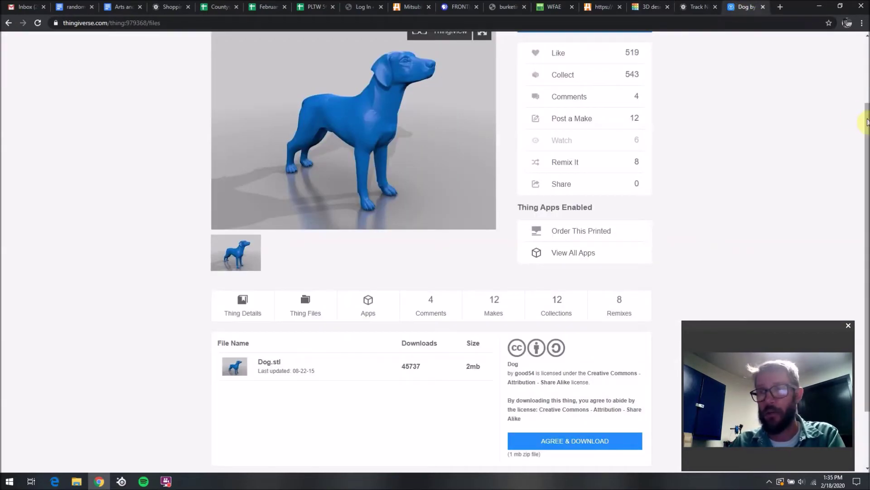
pyautogui.moveTo(867, 126)
pyautogui.mouseDown()
pyautogui.moveTo(867, 66)
pyautogui.moveTo(867, 108)
pyautogui.mouseUp()
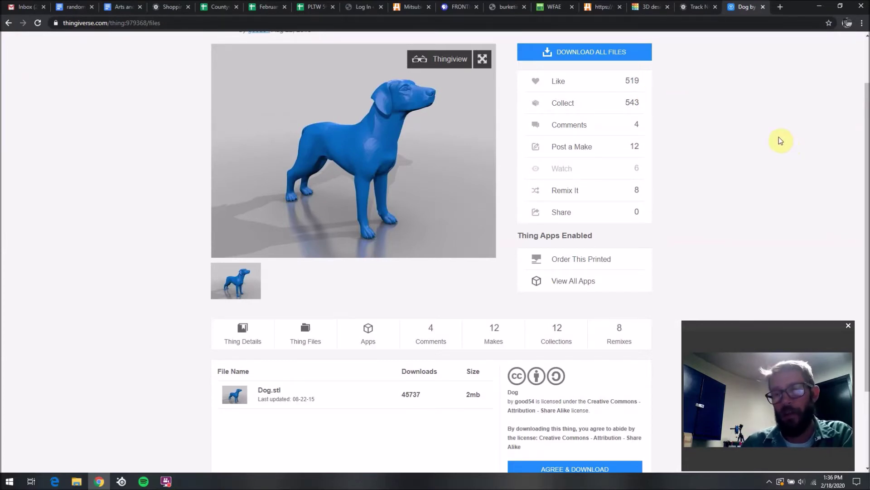
pyautogui.scroll(2, 780, 141)
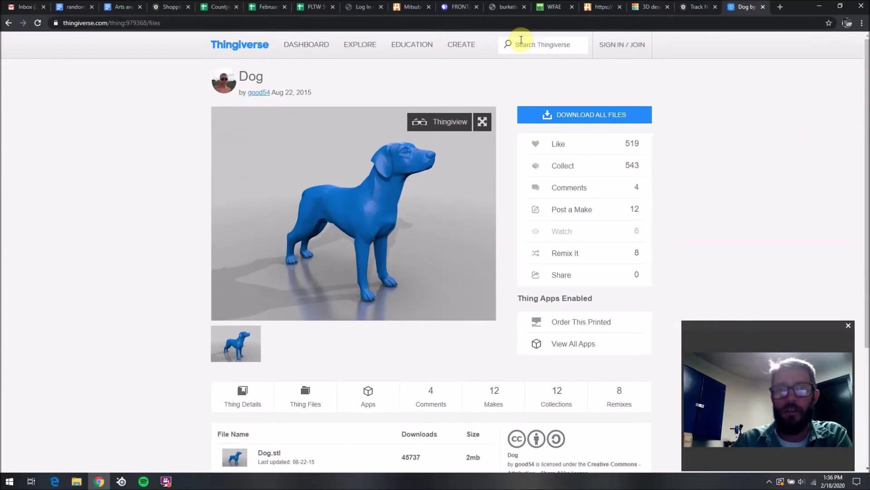
pyautogui.scroll(-1, 866, 118)
pyautogui.moveTo(867, 118); pyautogui.dragTo(867, 159)
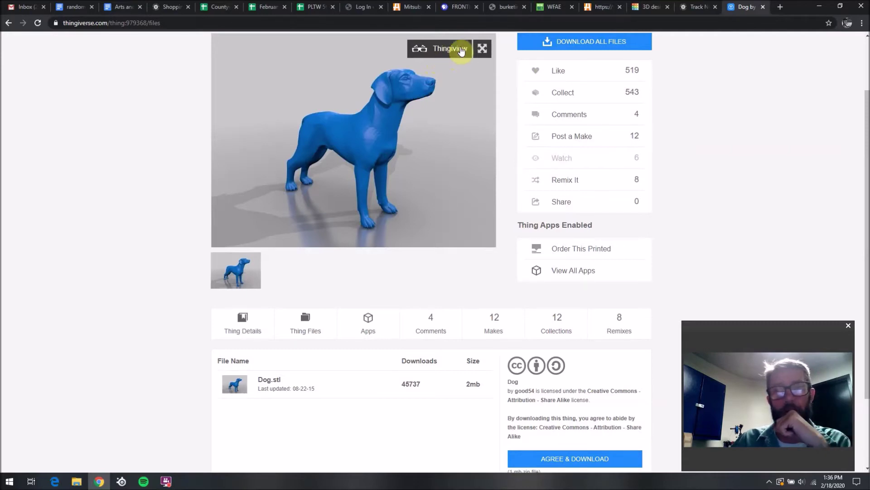
pyautogui.moveTo(866, 161); pyautogui.dragTo(865, 152)
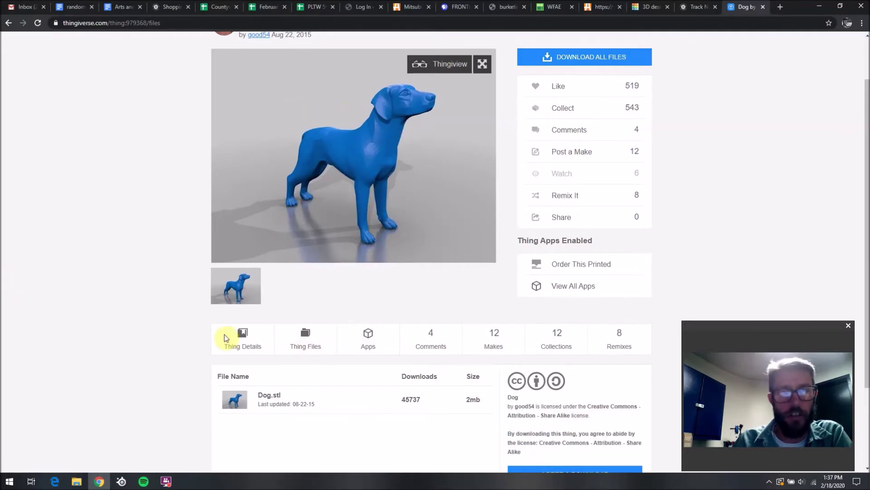
pyautogui.click(301, 343)
pyautogui.scroll(-3, 301, 343)
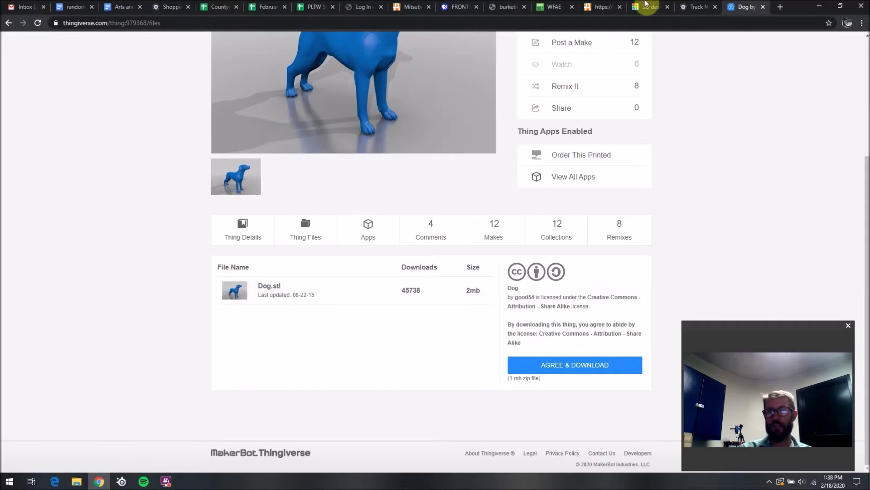
# Step: Switch back to Tinkercad, place a solid box on the workplane and enlarge its footprint to about 120 by 109 mm
pyautogui.click(652, 6)
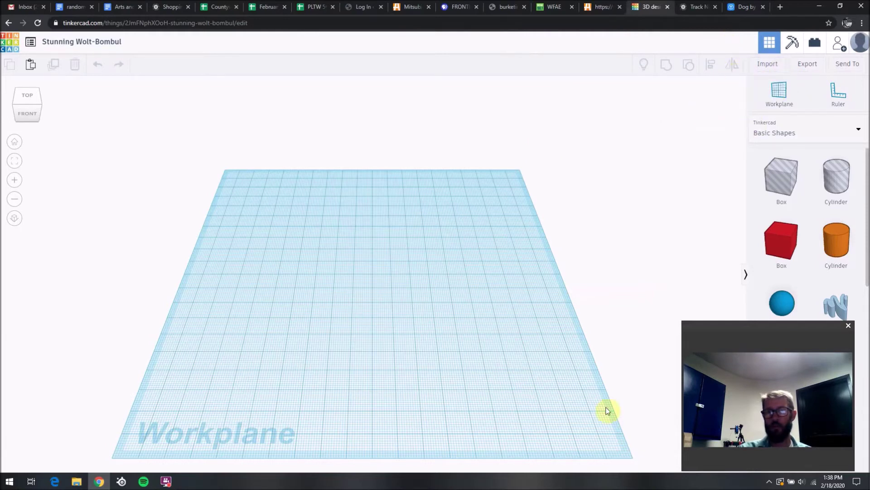
pyautogui.moveTo(783, 239); pyautogui.dragTo(287, 249)
pyautogui.moveTo(303, 261)
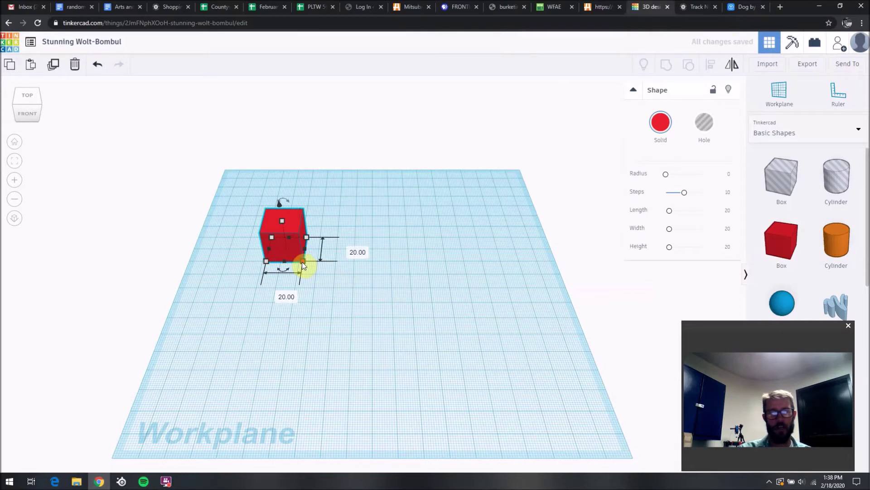
pyautogui.moveTo(302, 262); pyautogui.dragTo(521, 411)
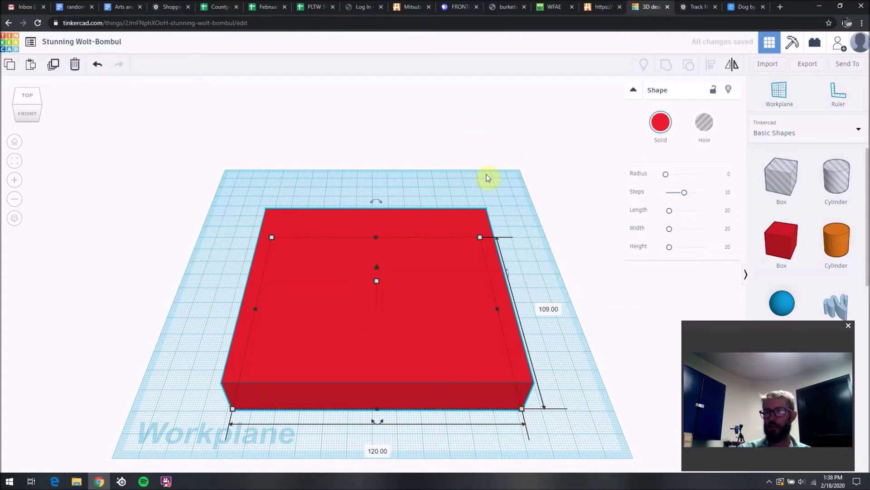
# Step: Colour the box base green, try purple, and set it back to the green preset
pyautogui.click(663, 126)
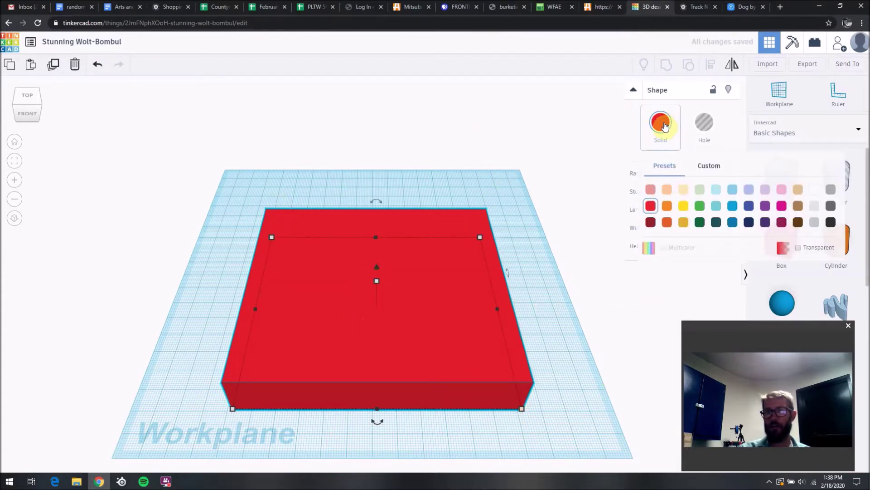
pyautogui.click(700, 206)
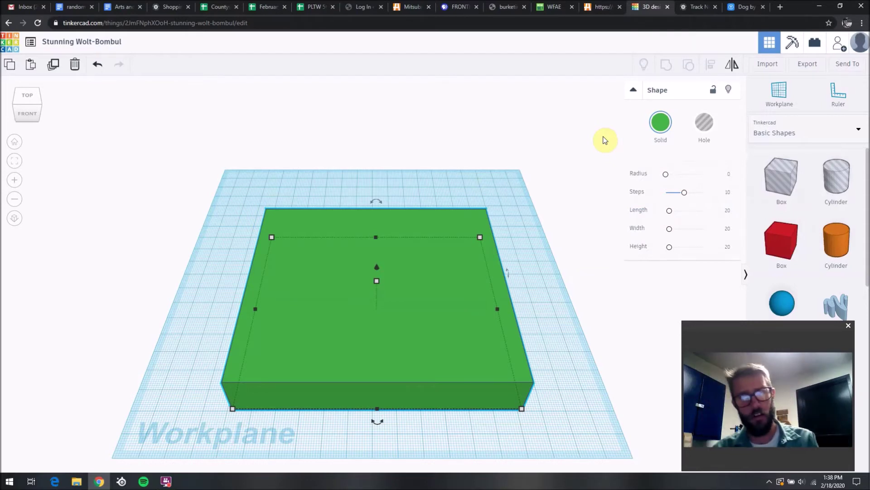
pyautogui.click(661, 124)
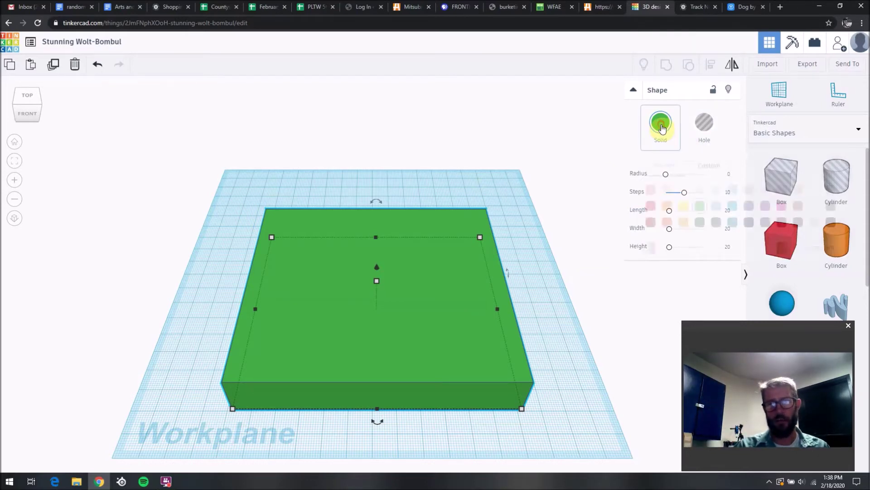
pyautogui.click(766, 206)
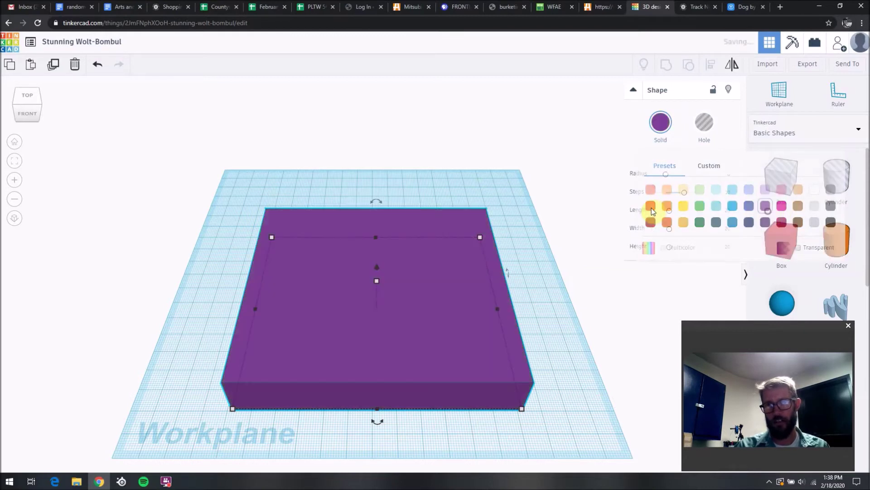
pyautogui.click(663, 127)
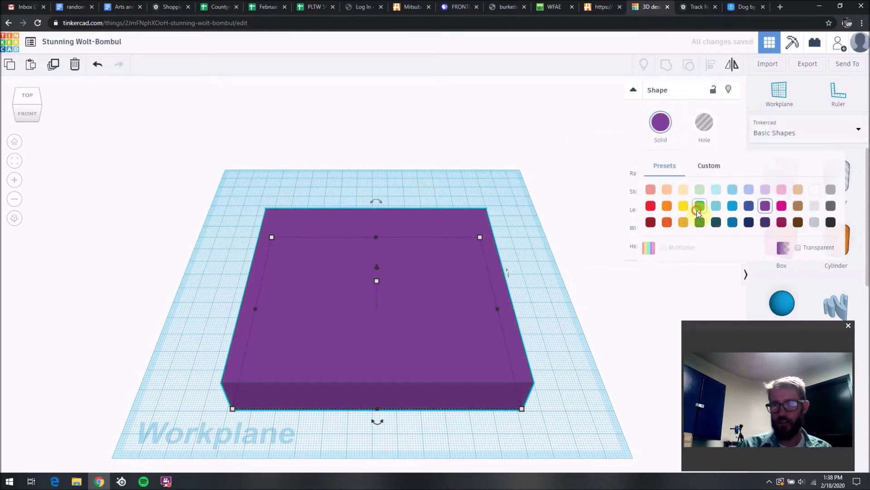
pyautogui.click(699, 208)
pyautogui.click(500, 192)
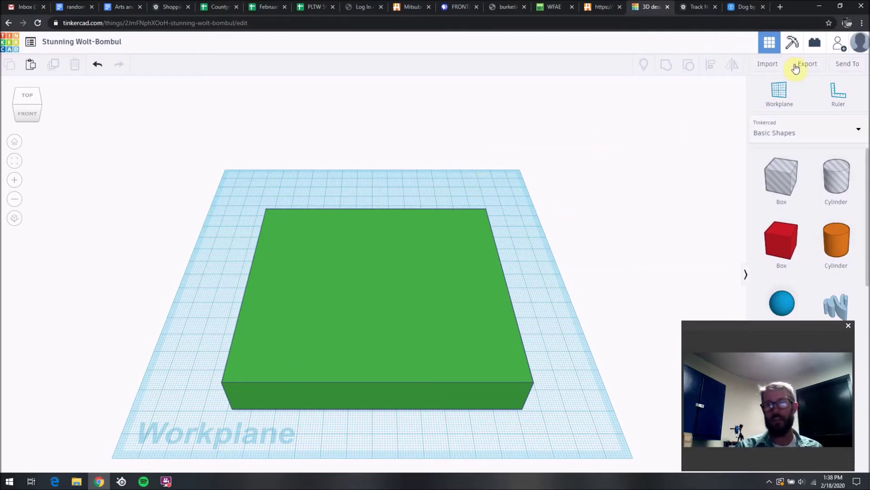
# Step: Import Dog.stl from the Downloads folder with the scale set to 5
pyautogui.click(769, 68)
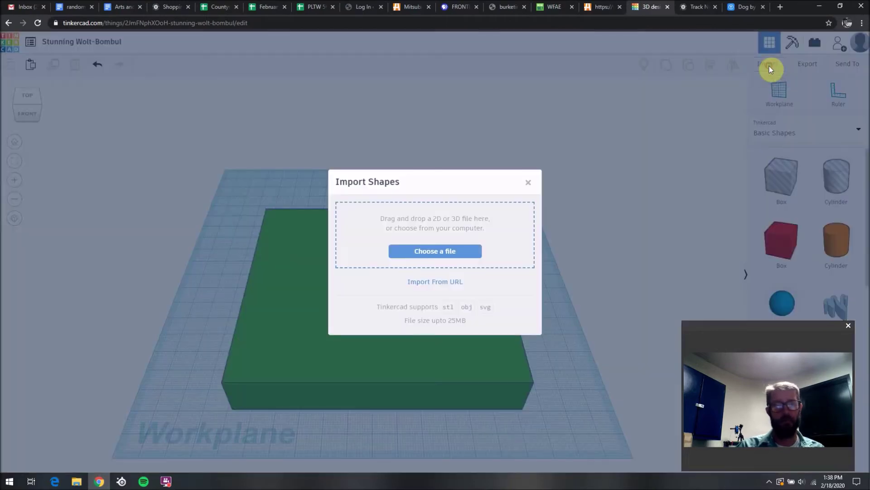
pyautogui.click(438, 251)
pyautogui.click(123, 79)
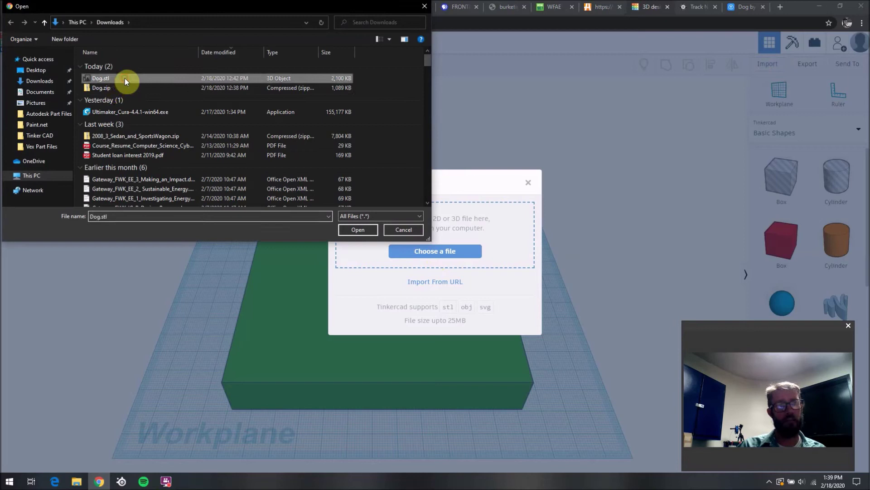
pyautogui.click(358, 230)
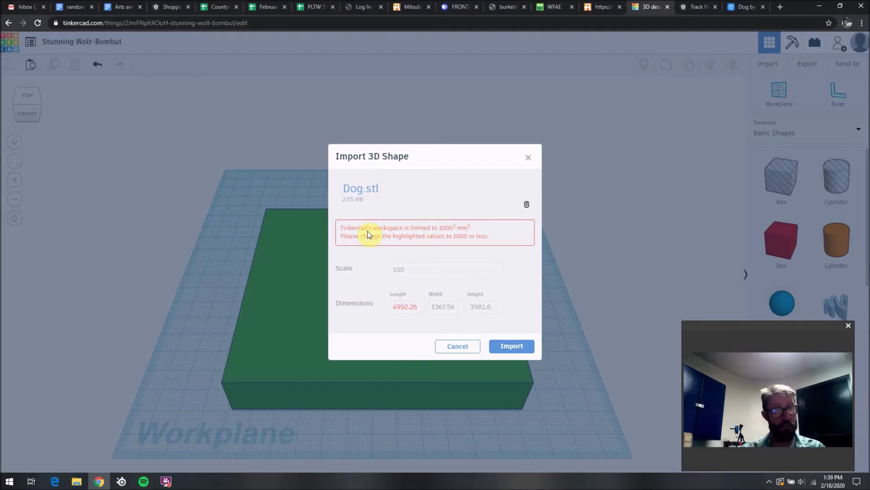
pyautogui.click(416, 269)
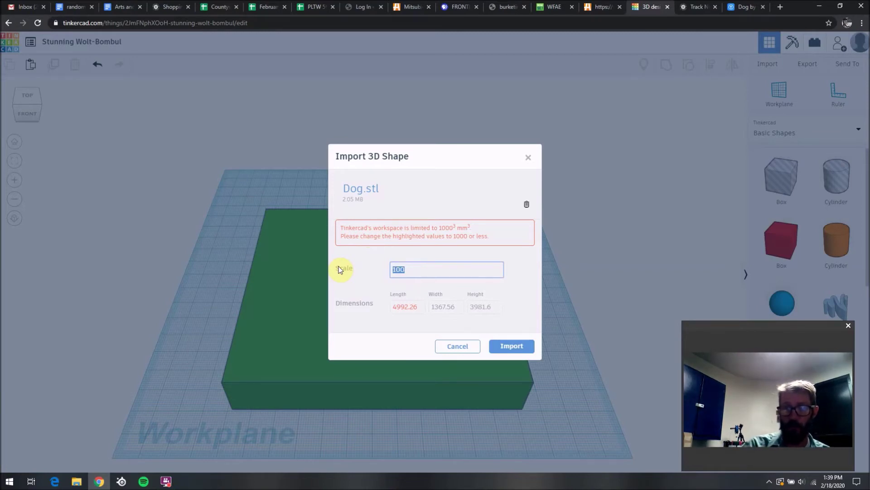
pyautogui.write('5')
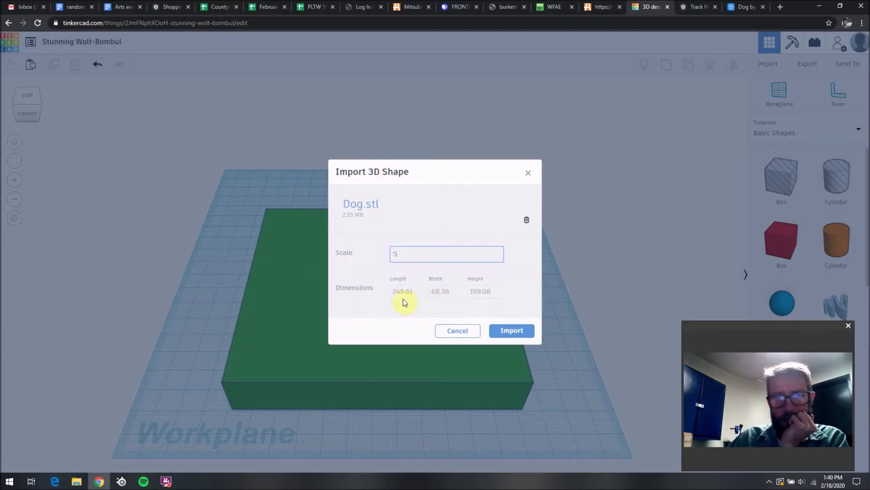
pyautogui.click(517, 338)
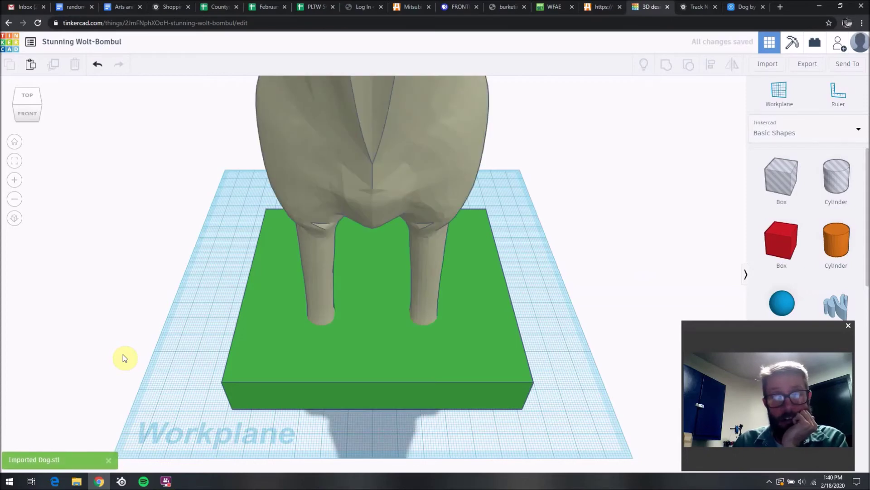
# Step: Shrink the imported dog to about 96 mm long, 20 mm wide and 86 mm high
pyautogui.scroll(2, 339, 270)
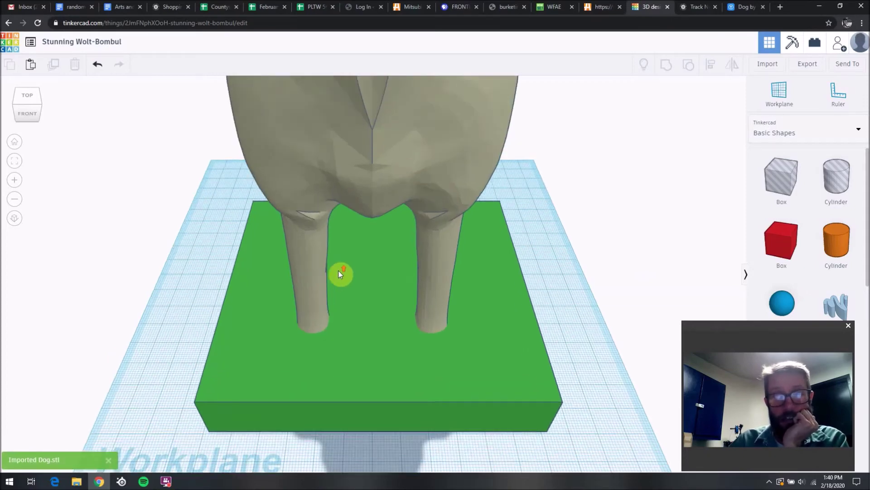
pyautogui.scroll(-3, 338, 270)
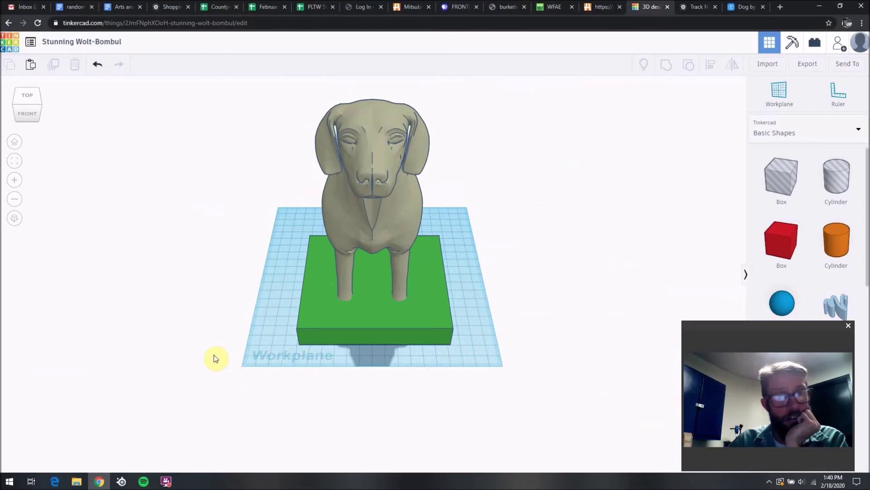
pyautogui.moveTo(229, 355); pyautogui.dragTo(391, 368, button='right')
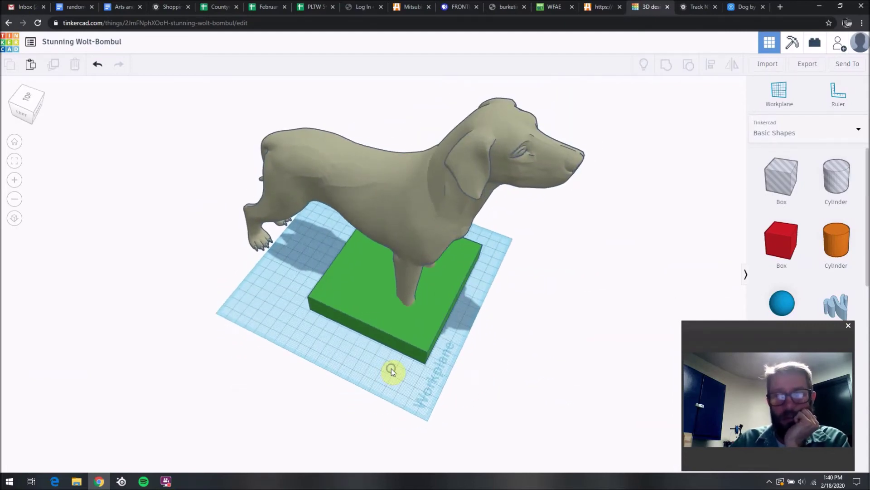
pyautogui.click(422, 204)
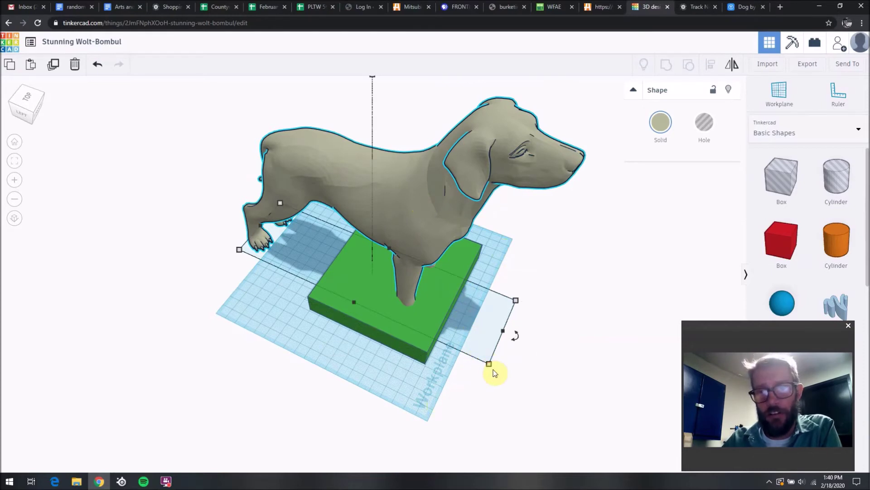
pyautogui.moveTo(489, 366); pyautogui.dragTo(353, 252)
pyautogui.scroll(1, 478, 270)
pyautogui.scroll(-1, 480, 281)
pyautogui.scroll(-1, 481, 282)
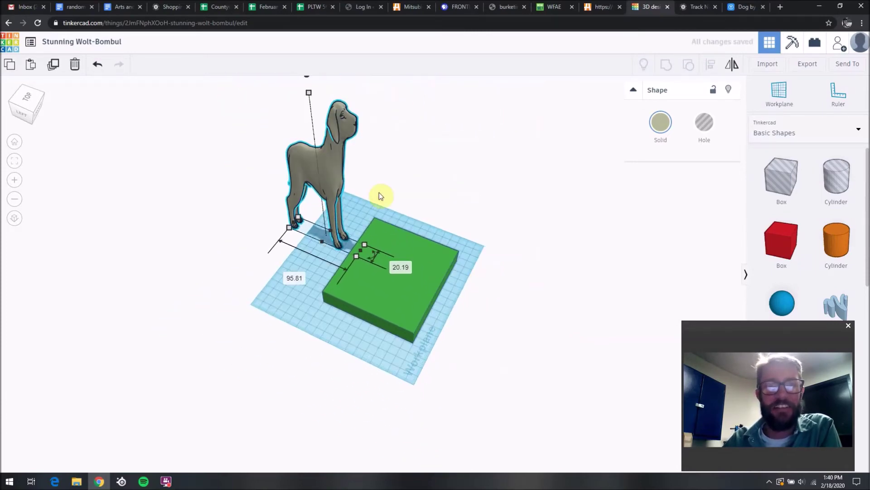
pyautogui.moveTo(309, 93); pyautogui.dragTo(320, 194)
# Step: Rotate the dog −90° in the plane of the workplane
pyautogui.moveTo(472, 312); pyautogui.dragTo(343, 282, button='right')
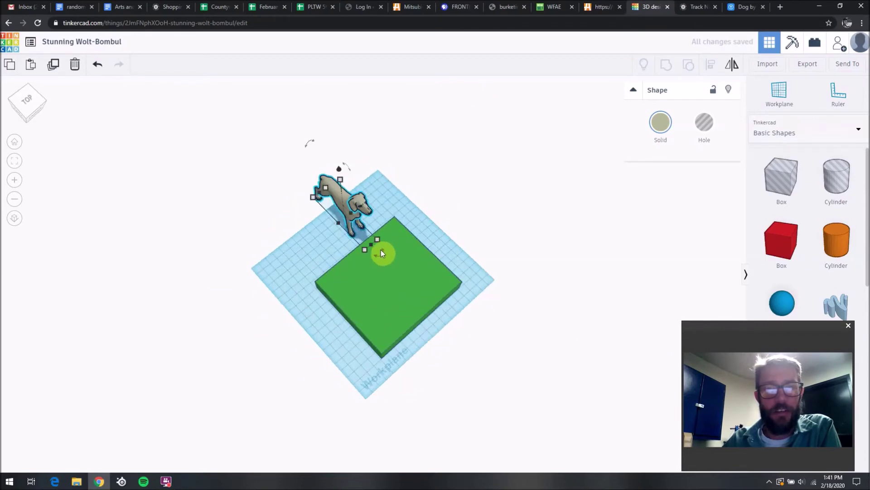
pyautogui.moveTo(381, 253); pyautogui.dragTo(411, 167)
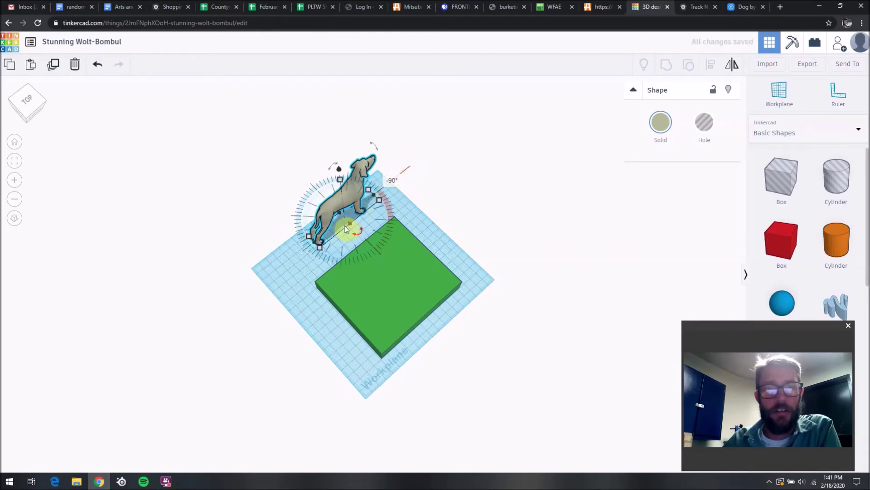
pyautogui.moveTo(461, 382); pyautogui.dragTo(360, 324, button='right')
# Step: Place a ruler at the front-left corner of the workplane and display the green base's dimensions
pyautogui.click(838, 93)
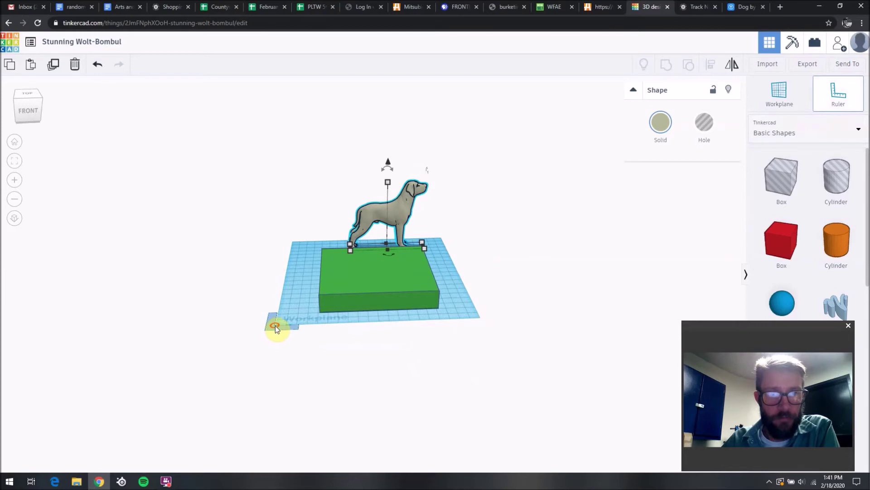
pyautogui.click(274, 324)
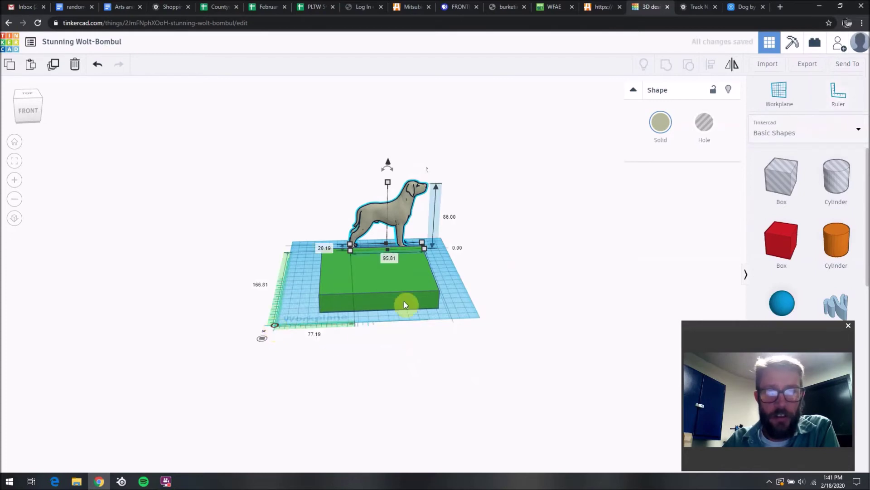
pyautogui.click(411, 294)
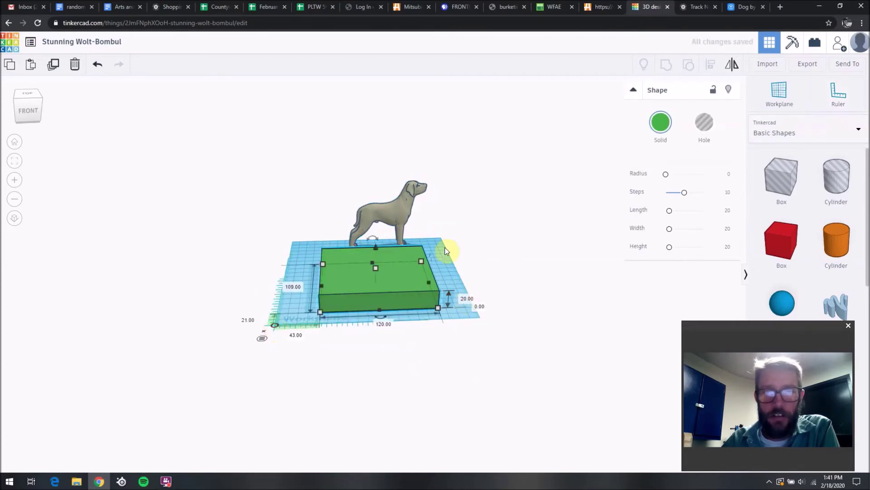
# Step: Raise the dog to an elevation of 19 mm above the workplane
pyautogui.click(393, 206)
pyautogui.moveTo(388, 166); pyautogui.dragTo(387, 151)
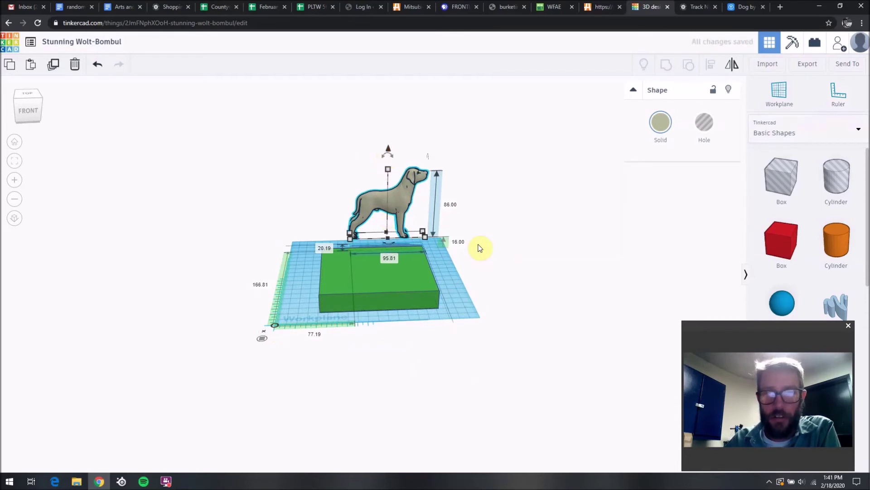
pyautogui.click(460, 243)
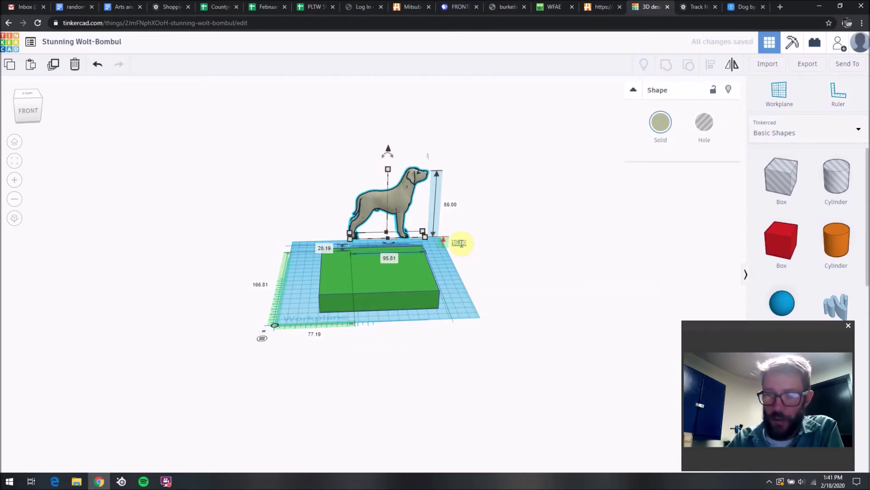
pyautogui.press('BackSpace')
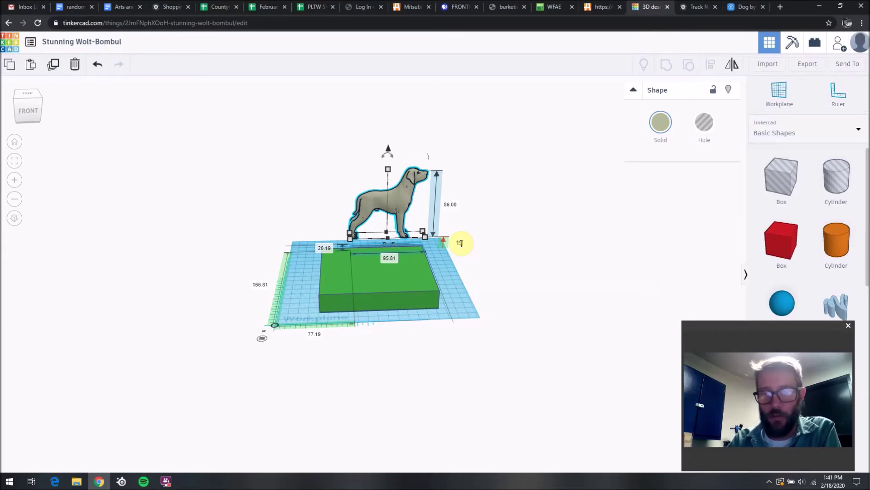
pyautogui.write('19')
pyautogui.press('Return')
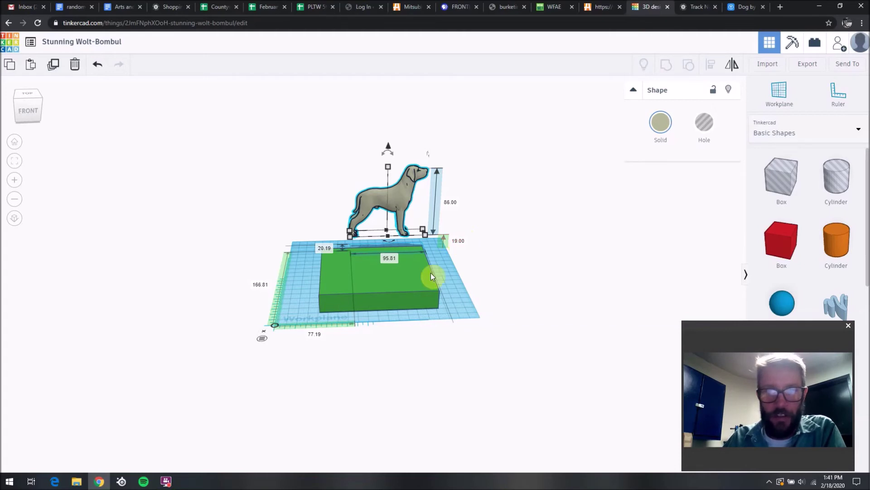
# Step: Move the dog forward onto the green base, about 60 mm across and 91 mm back from the ruler's origin
pyautogui.moveTo(453, 361); pyautogui.dragTo(452, 382, button='right')
pyautogui.click(412, 231)
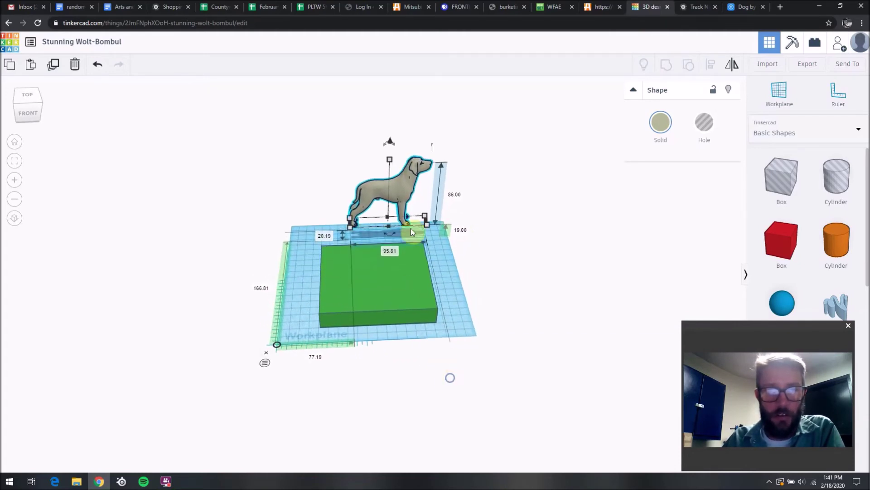
pyautogui.moveTo(397, 189); pyautogui.dragTo(388, 227)
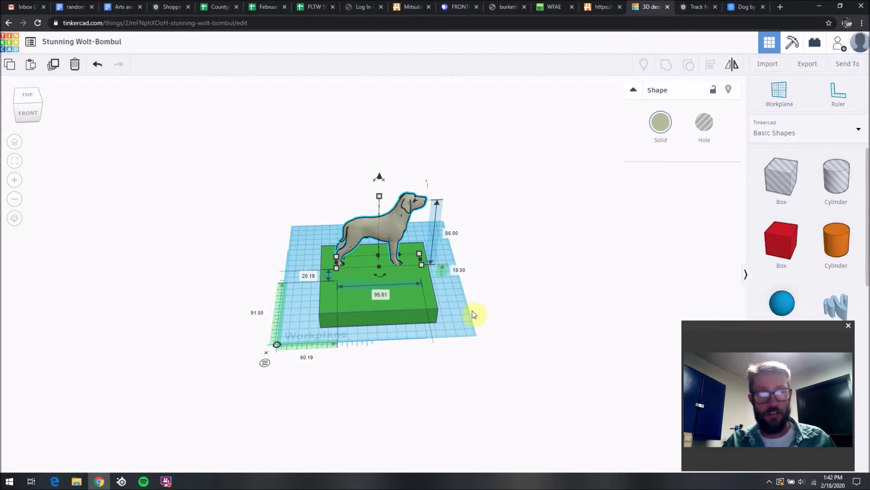
# Step: Align the dog and the green base on their centres along the base's width
pyautogui.keyDown('shift'); pyautogui.click(434, 306); pyautogui.keyUp('shift')
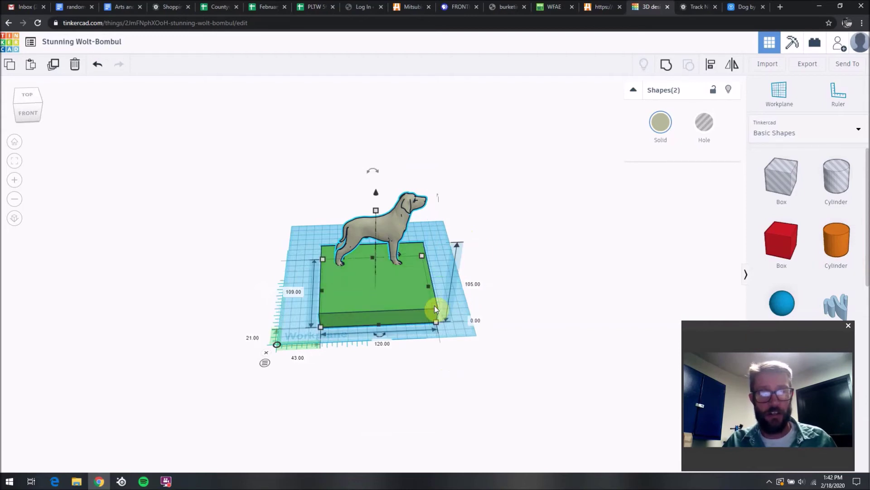
pyautogui.click(711, 65)
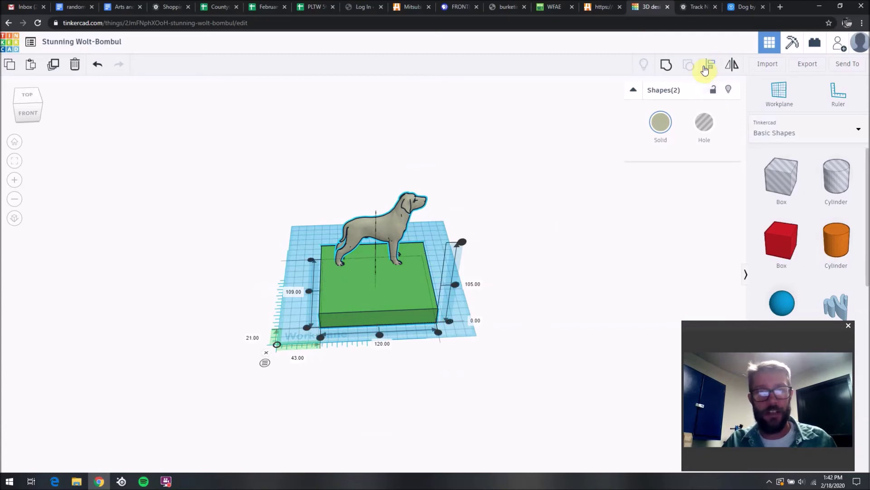
pyautogui.click(380, 335)
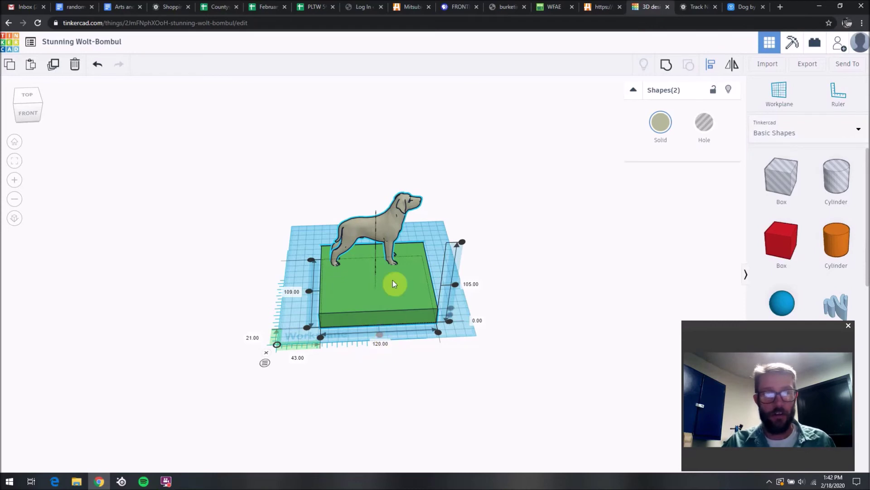
pyautogui.click(436, 234)
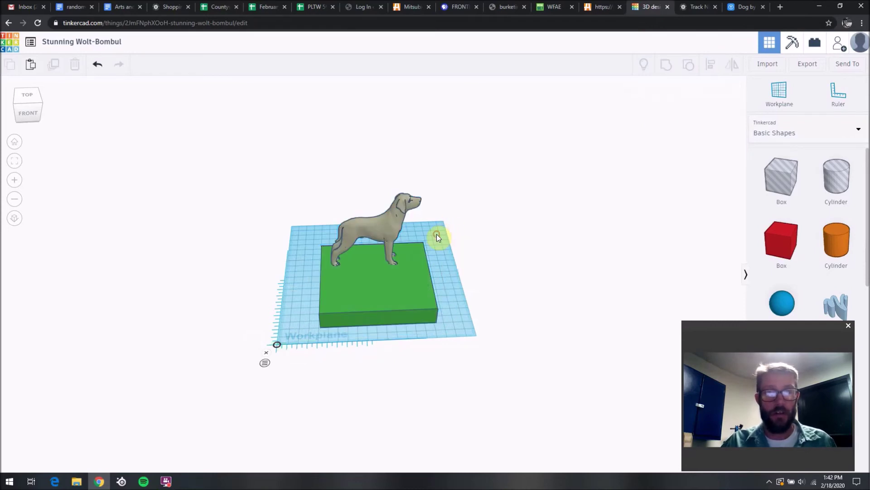
# Step: Set the dog's front-to-back distance from the ruler's origin to 80 mm
pyautogui.click(377, 228)
pyautogui.click(257, 313)
pyautogui.write('80')
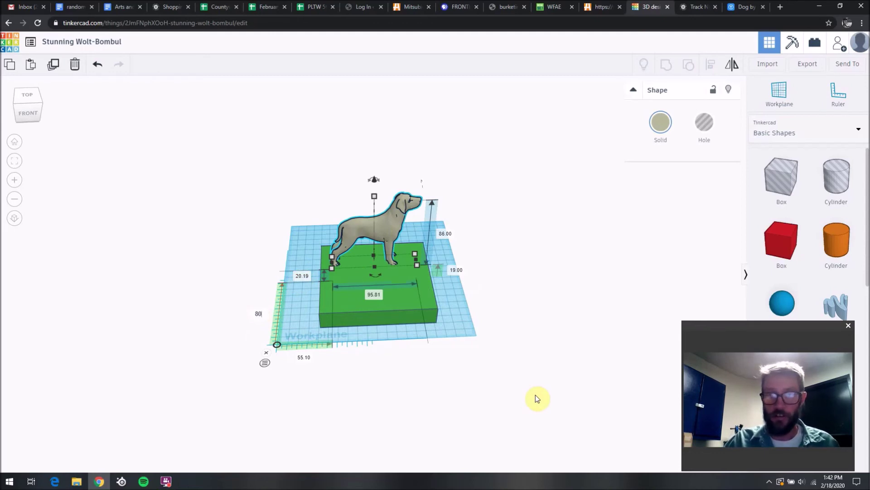
pyautogui.press('Return')
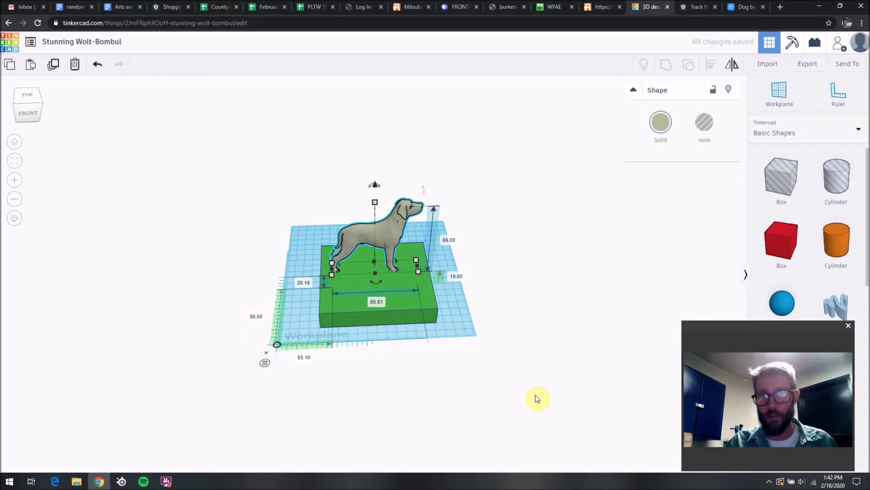
pyautogui.click(586, 379)
# Step: Add a Text shape beside the green base and stretch it to a height of 26 mm
pyautogui.click(14, 141)
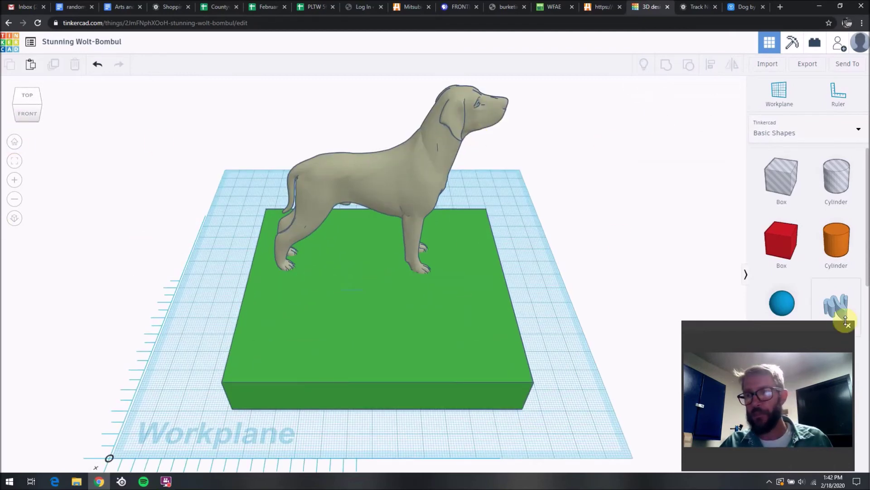
pyautogui.click(805, 326)
pyautogui.scroll(-7, 821, 274)
pyautogui.scroll(3, 815, 266)
pyautogui.click(815, 270)
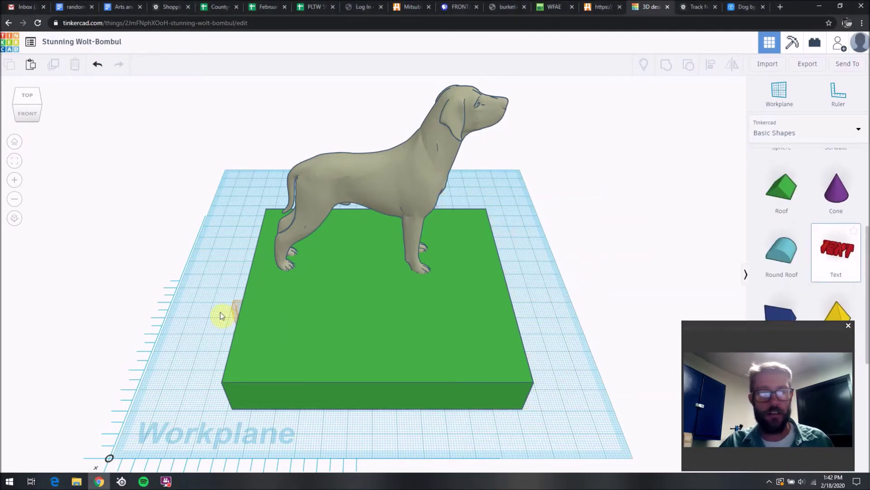
pyautogui.click(136, 308)
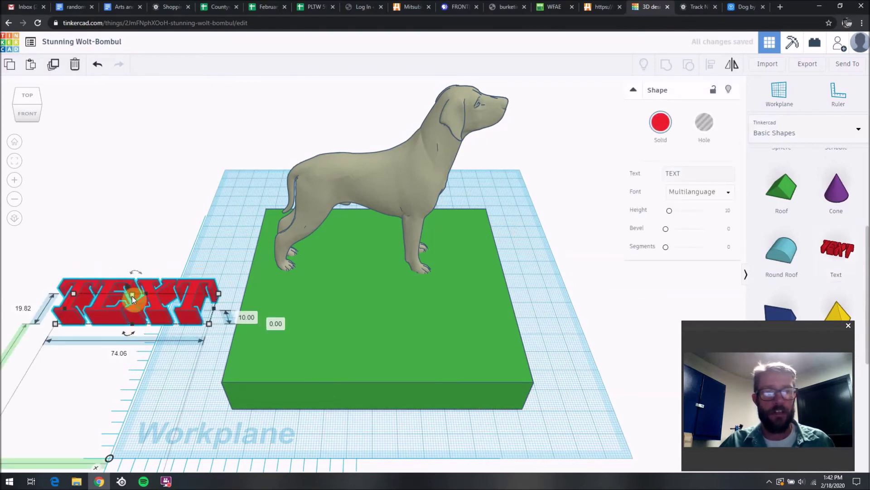
pyautogui.moveTo(132, 295); pyautogui.dragTo(120, 271)
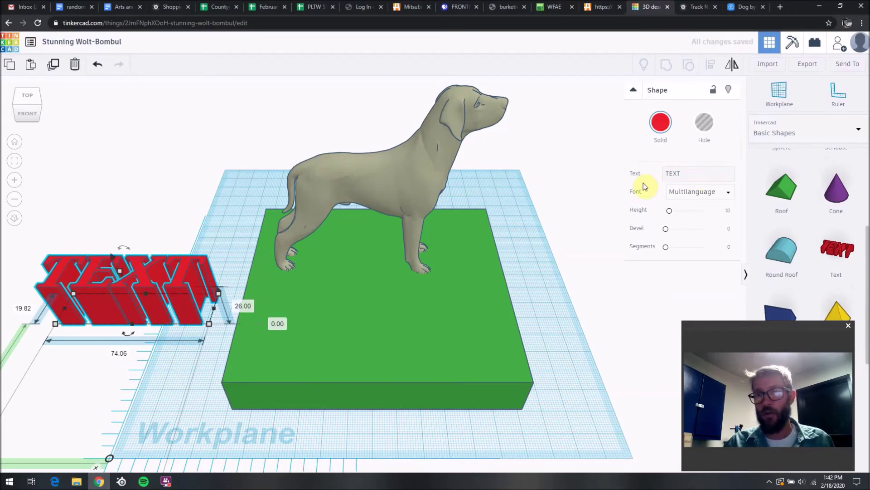
# Step: Change the text shape's wording to "Doggie" and its font to Sans Mono
pyautogui.doubleClick(668, 172)
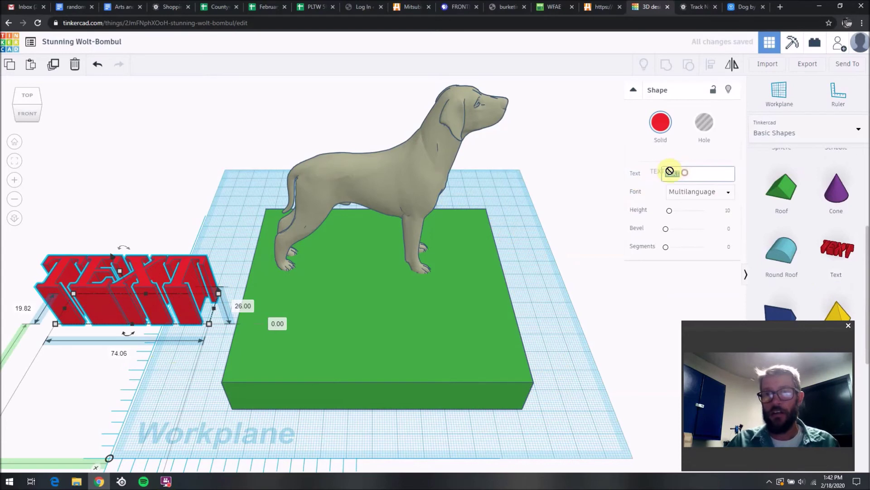
pyautogui.write('Dog')
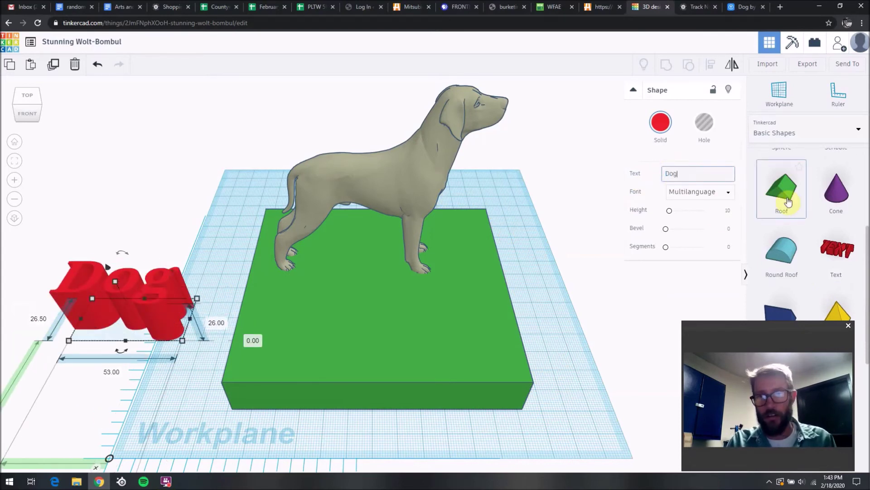
pyautogui.write('gie')
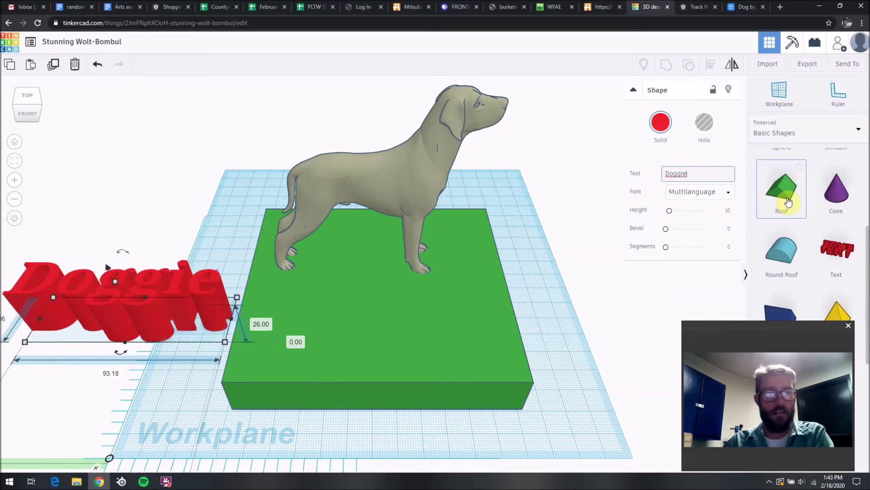
pyautogui.click(725, 192)
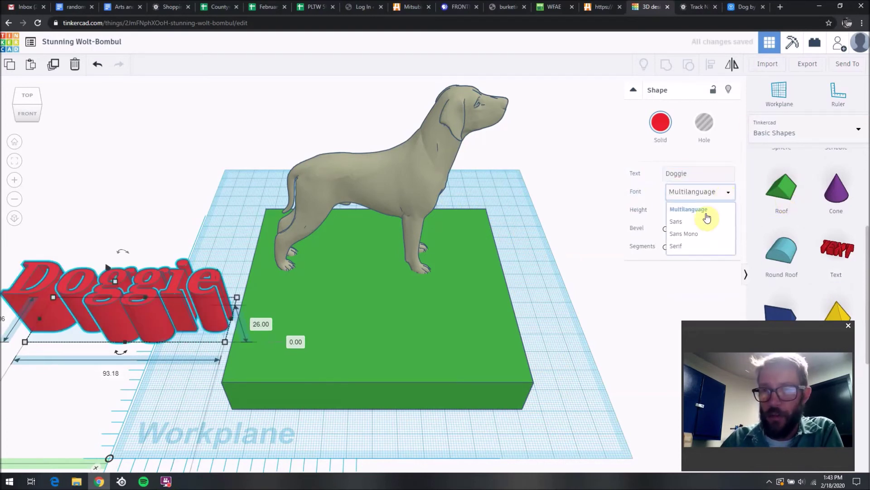
pyautogui.click(700, 222)
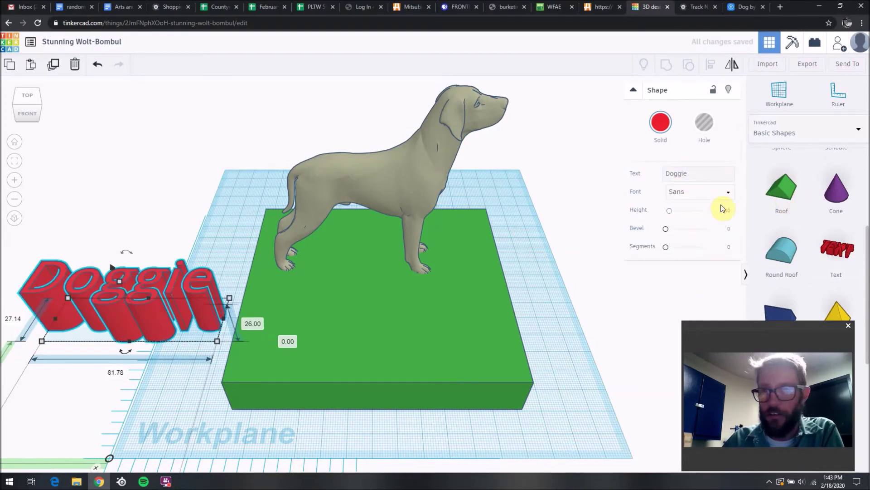
pyautogui.click(722, 193)
pyautogui.click(703, 233)
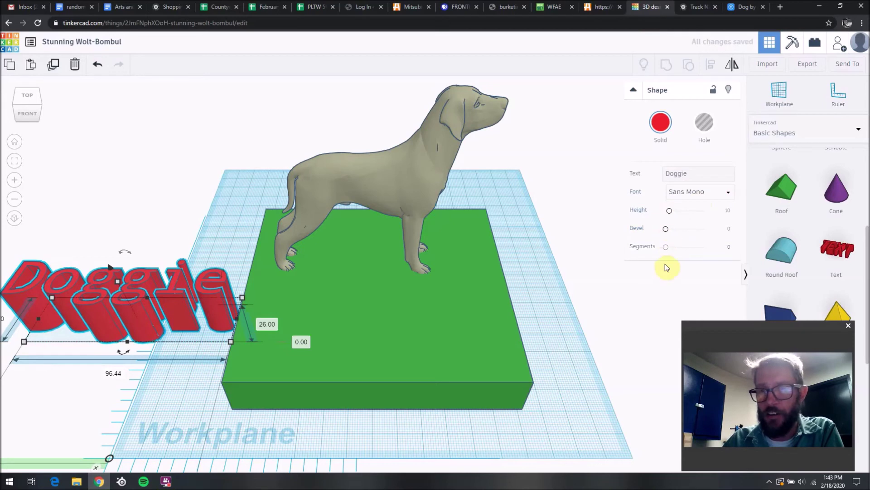
pyautogui.moveTo(666, 229)
pyautogui.mouseDown()
pyautogui.moveTo(698, 222)
pyautogui.moveTo(665, 235)
pyautogui.mouseUp()
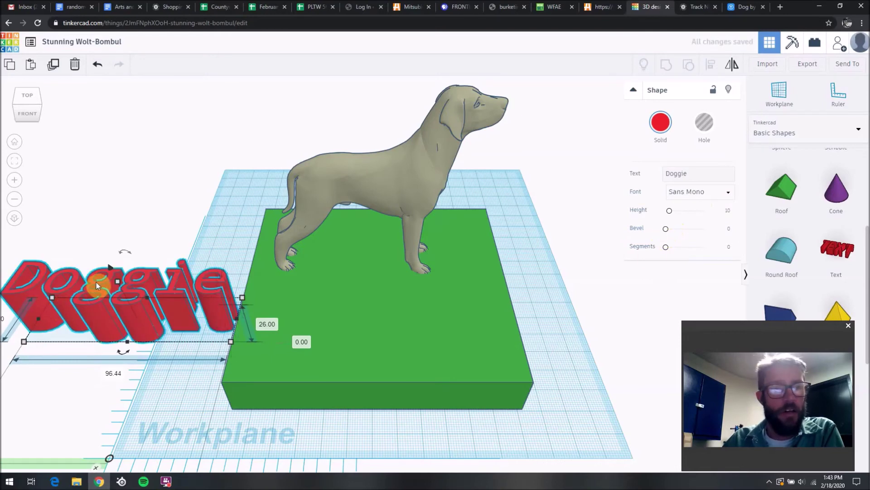
# Step: Move the text onto the front of the green base, about 26 mm back from the ruler's origin, and try it as a hole before restoring solid
pyautogui.moveTo(96, 282); pyautogui.dragTo(361, 335)
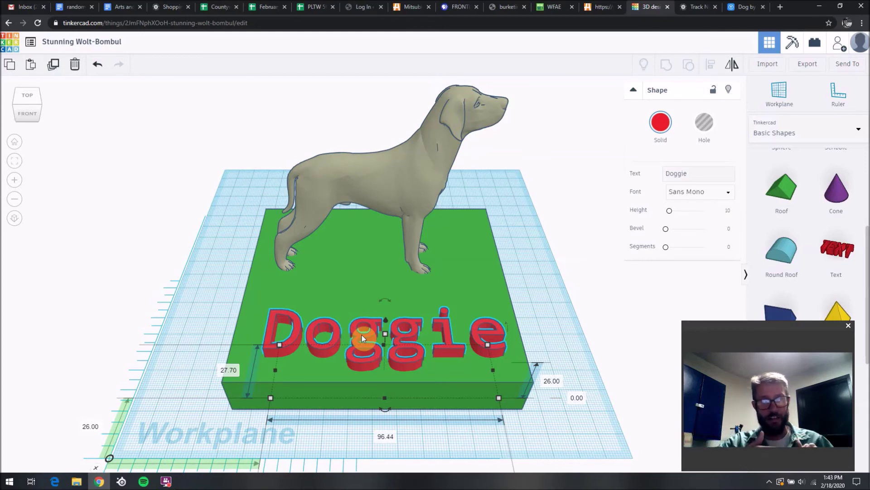
pyautogui.click(705, 129)
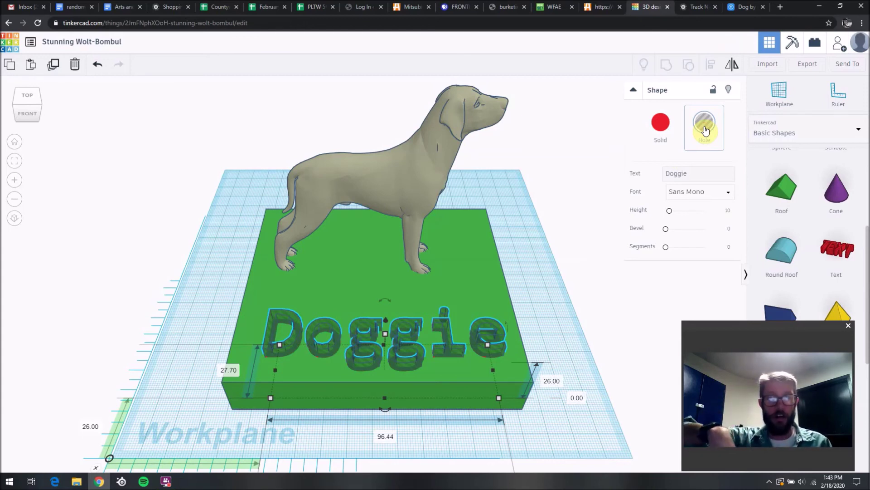
pyautogui.click(661, 123)
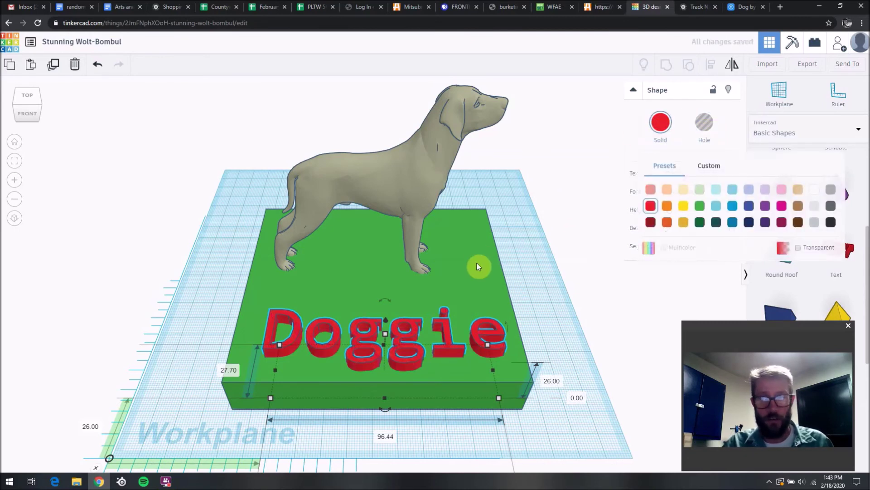
# Step: Align the Doggie text with the green base on their centres along the base's width
pyautogui.keyDown('shift'); pyautogui.click(476, 275); pyautogui.keyUp('shift')
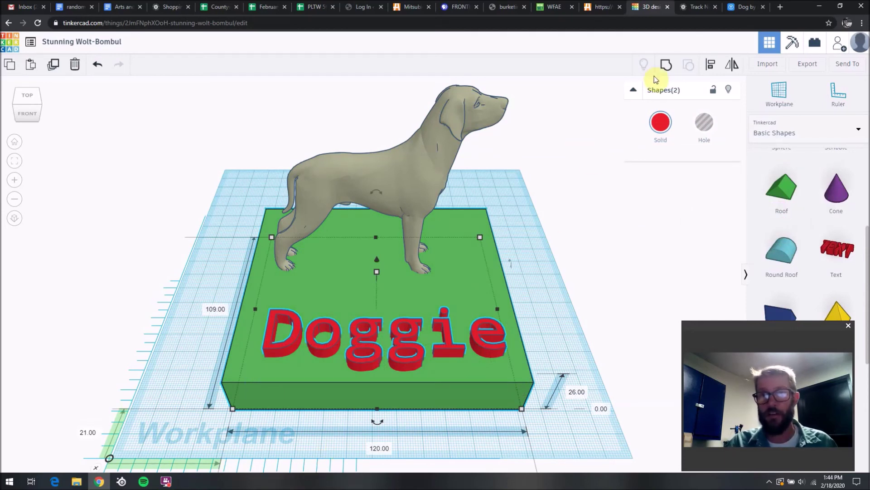
pyautogui.click(711, 65)
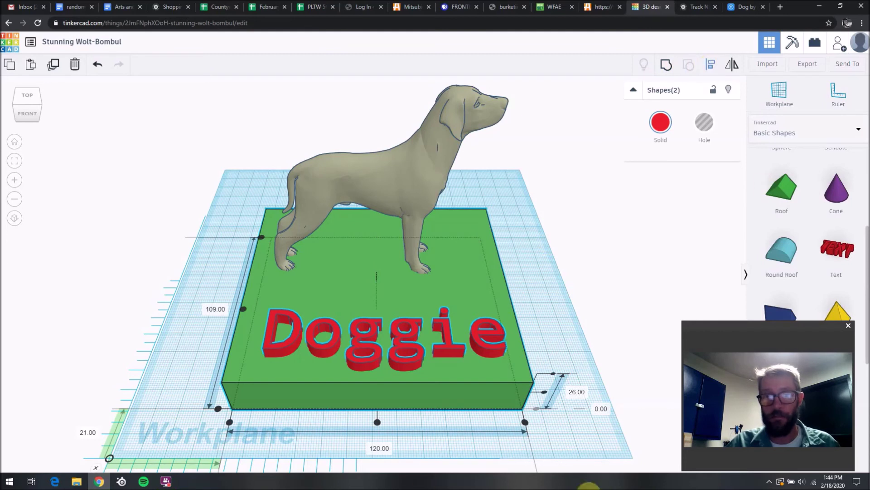
pyautogui.click(378, 422)
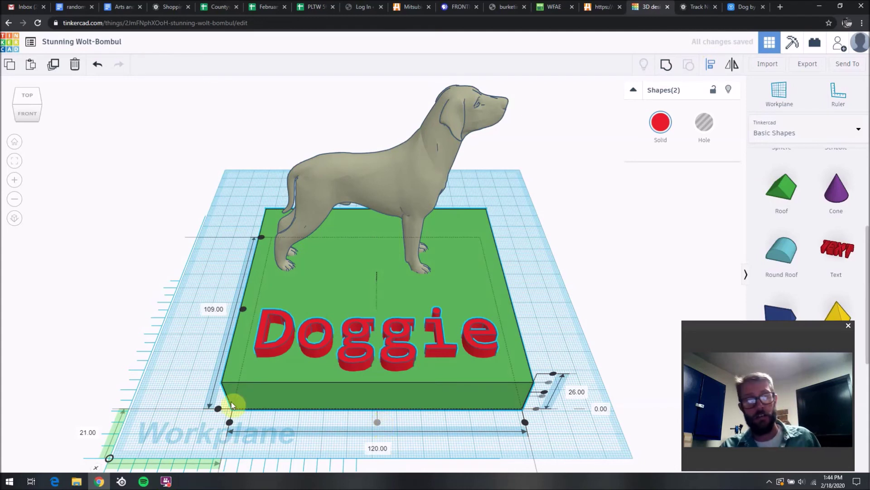
pyautogui.click(189, 361)
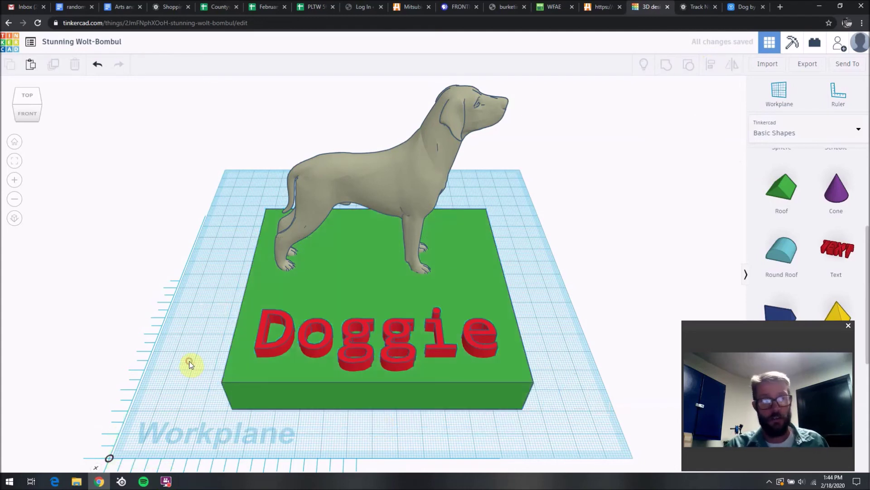
# Step: Set the Doggie text's front-to-back distance from the ruler's origin to 30 mm
pyautogui.click(271, 350)
pyautogui.click(90, 426)
pyautogui.write('30')
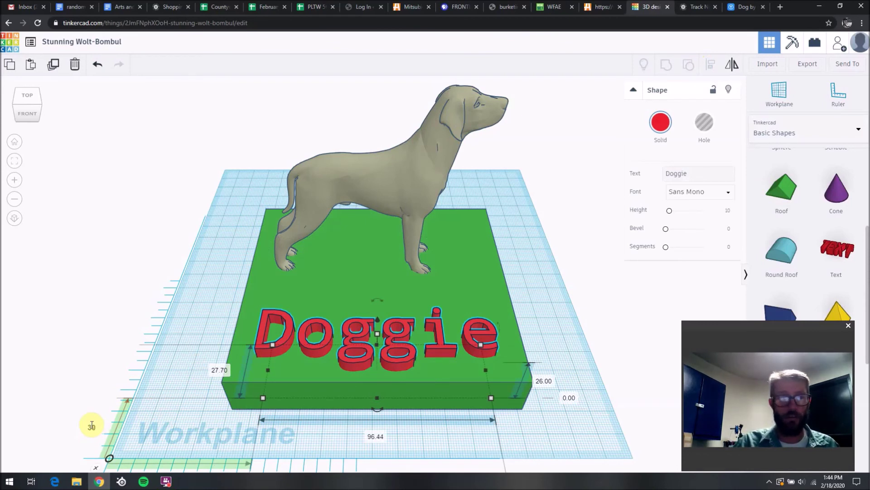
pyautogui.press('Return')
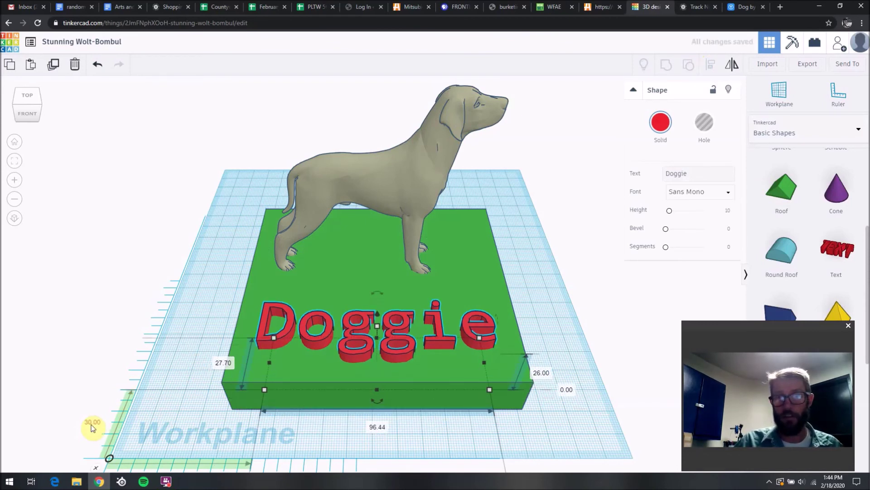
pyautogui.click(194, 335)
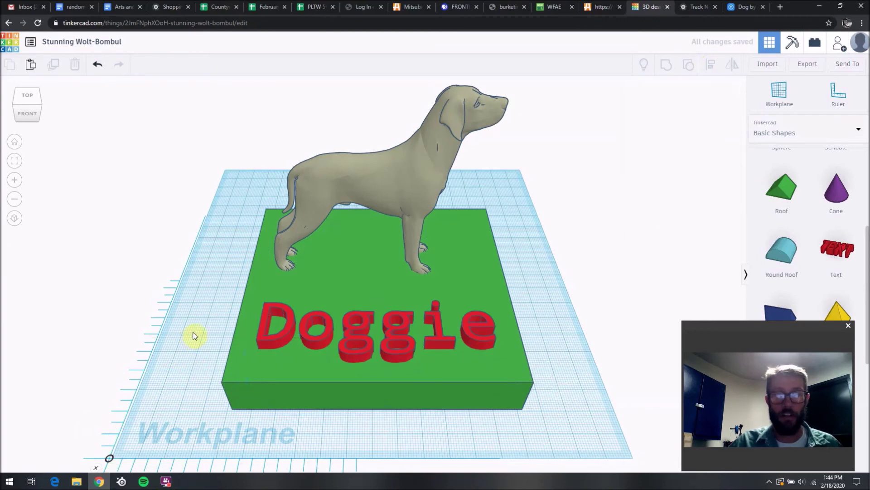
# Step: Group the green base and the Doggie text into one shape
pyautogui.click(467, 368)
pyautogui.keyDown('shift'); pyautogui.click(480, 344); pyautogui.keyUp('shift')
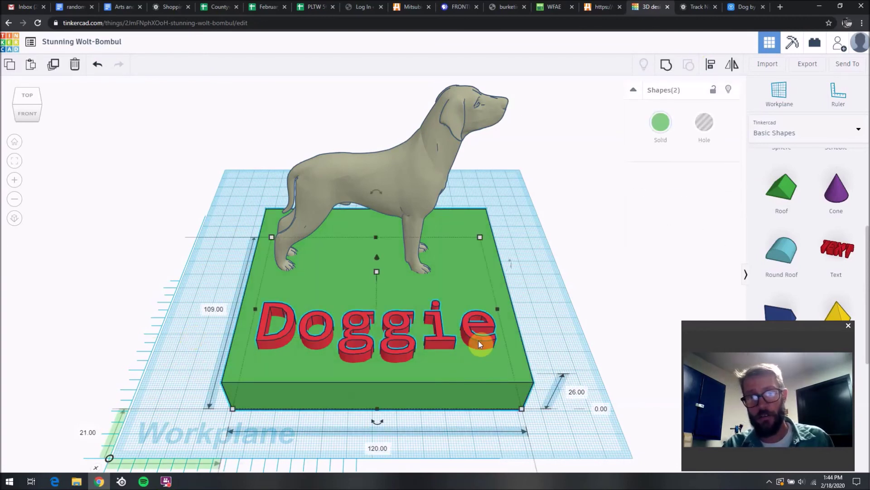
pyautogui.click(667, 67)
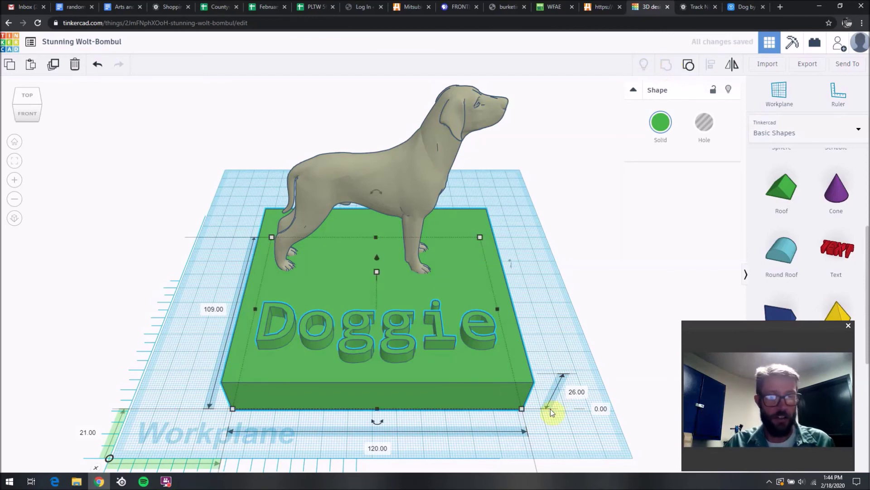
pyautogui.press('Escape')
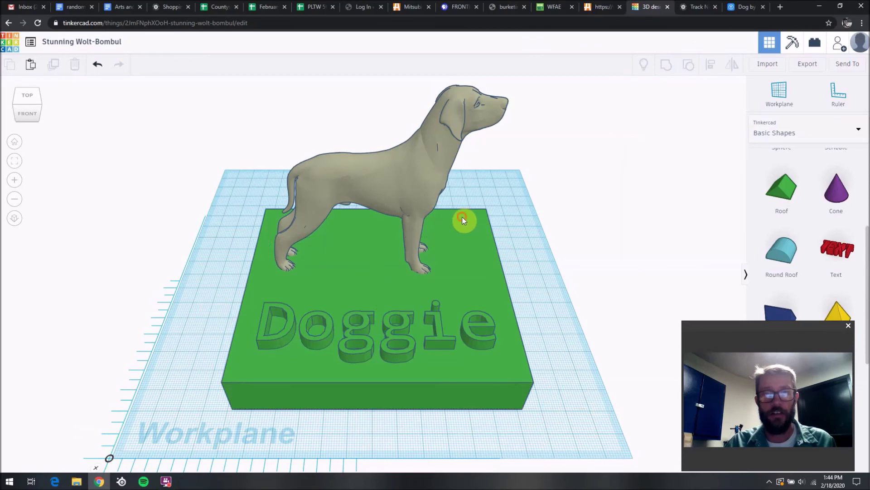
# Step: Group the dog with the lettered green base into a single model
pyautogui.click(462, 216)
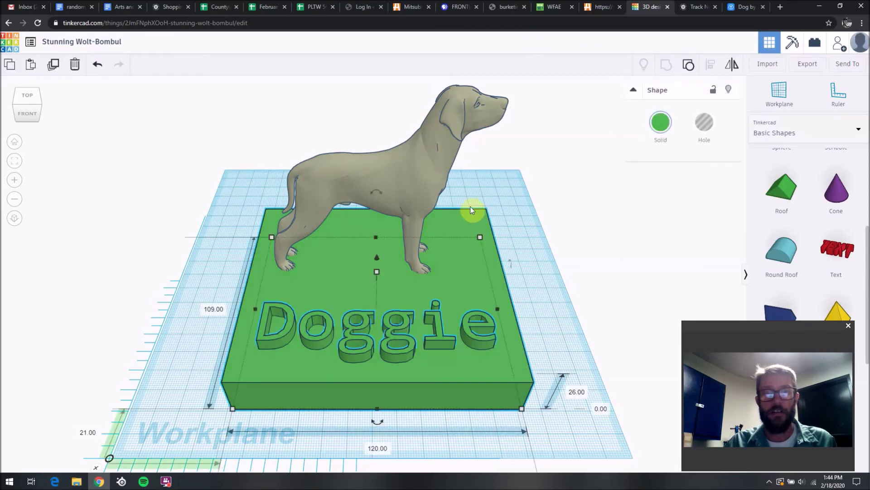
pyautogui.keyDown('shift'); pyautogui.click(417, 184); pyautogui.keyUp('shift')
pyautogui.click(671, 64)
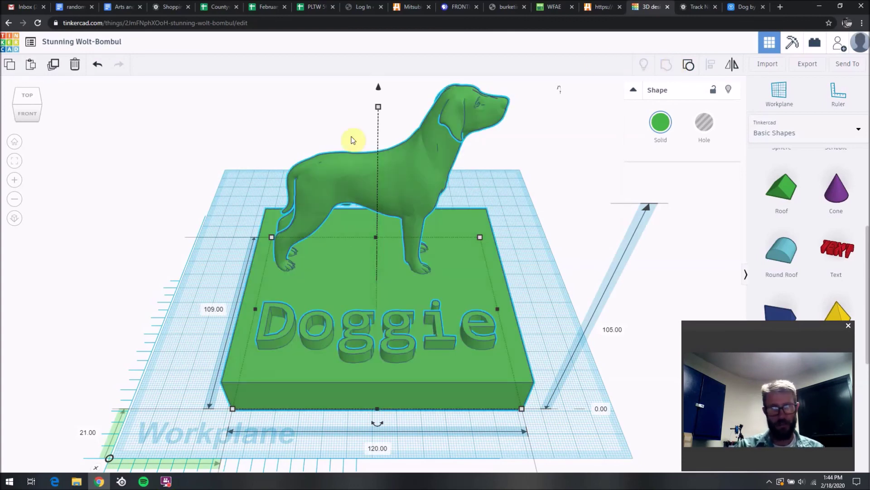
pyautogui.click(219, 179)
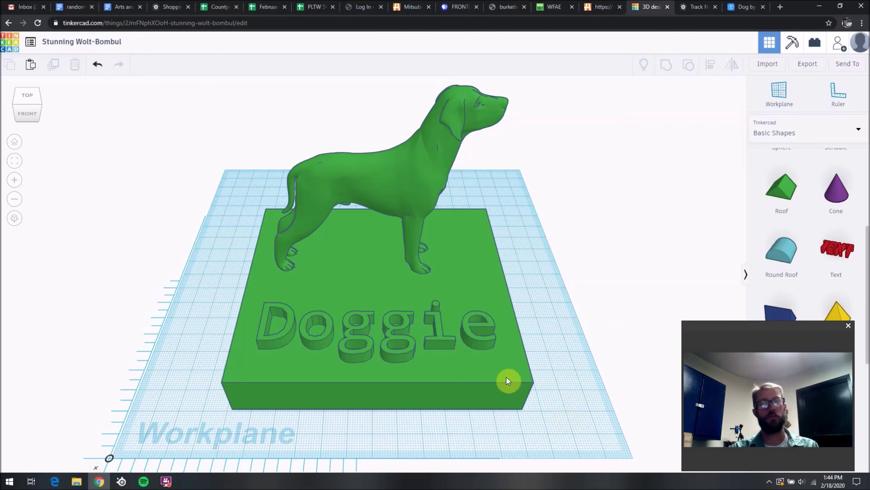
# Step: Review the download options for everything in the design, including the .STL format for 3D printing, and close them
pyautogui.moveTo(488, 402); pyautogui.dragTo(538, 303, button='right')
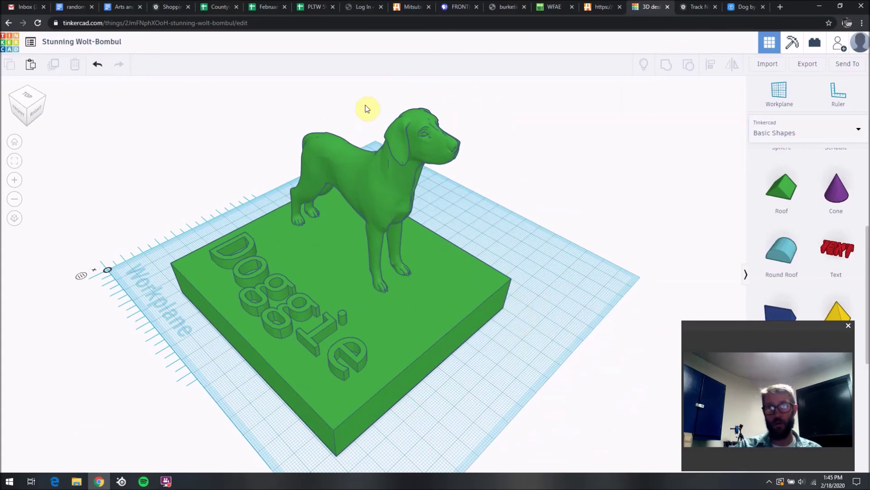
pyautogui.click(806, 66)
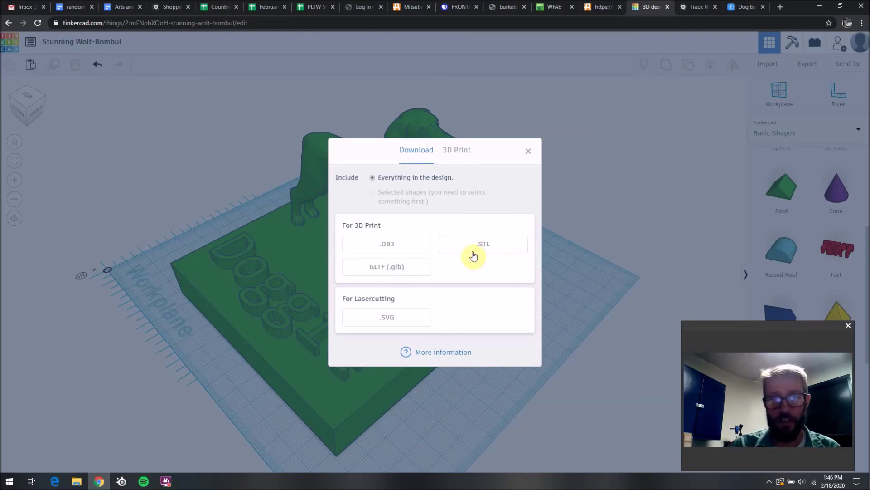
pyautogui.click(481, 247)
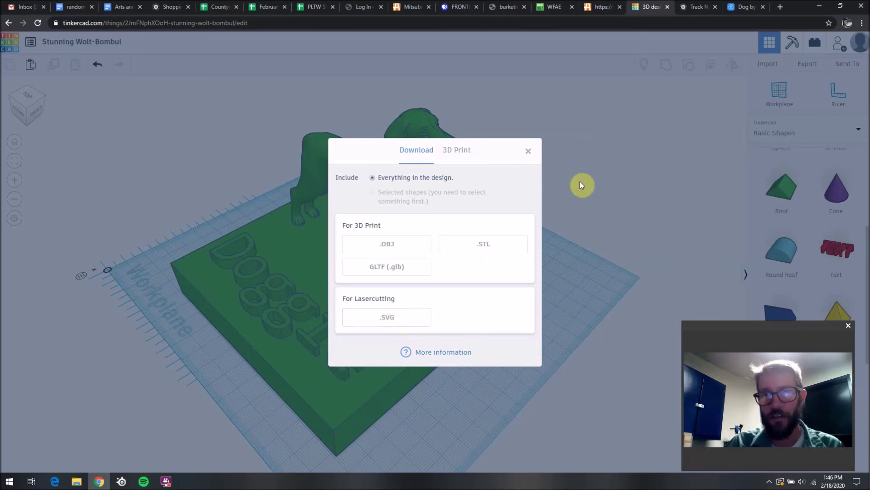
pyautogui.click(529, 152)
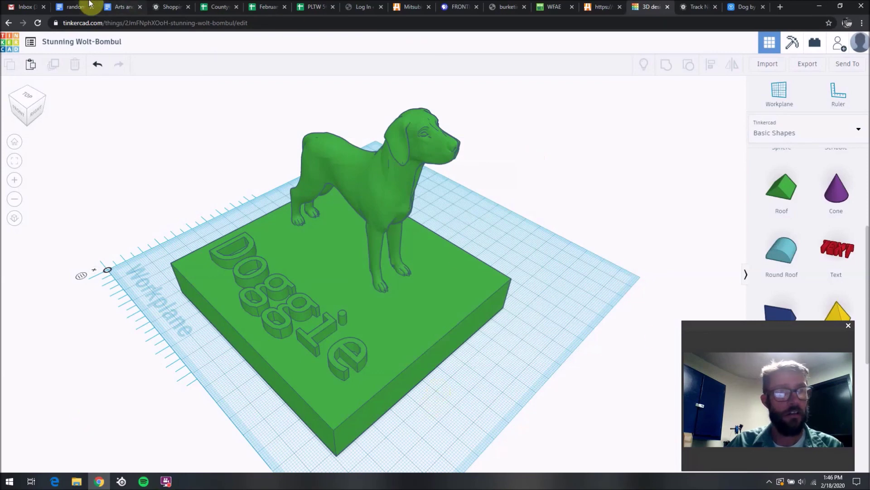
pyautogui.click(9, 44)
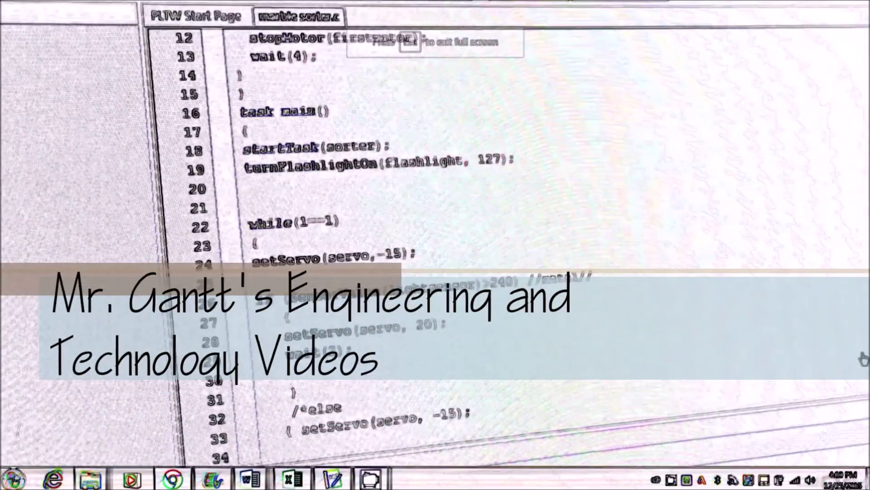
pyautogui.scroll(-1, 864, 358)
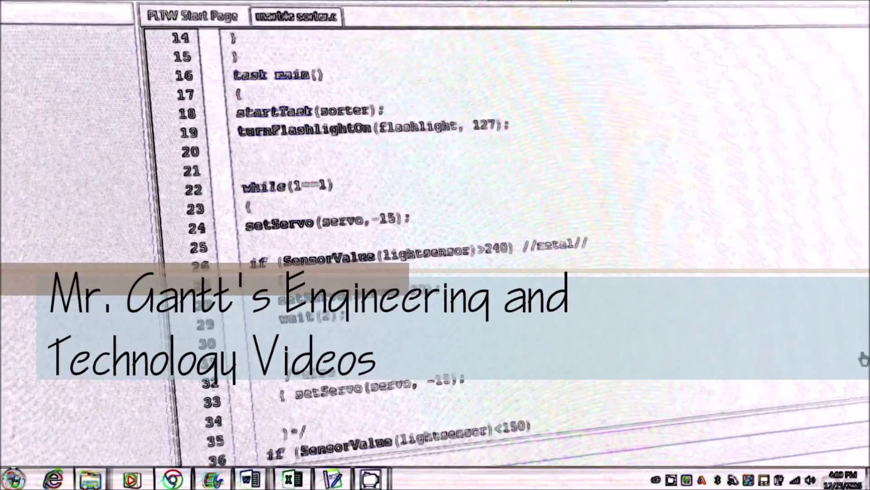